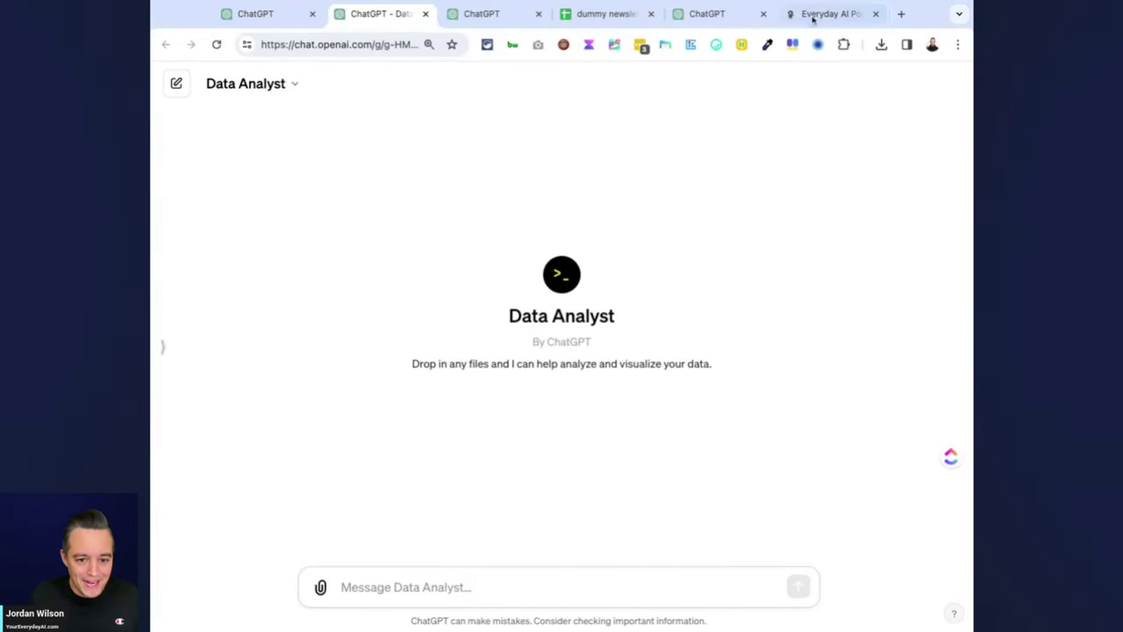
- View the Everyday AI newsletter homepage, then return to the GPT directory's By ChatGPT list
left_click(819, 15)
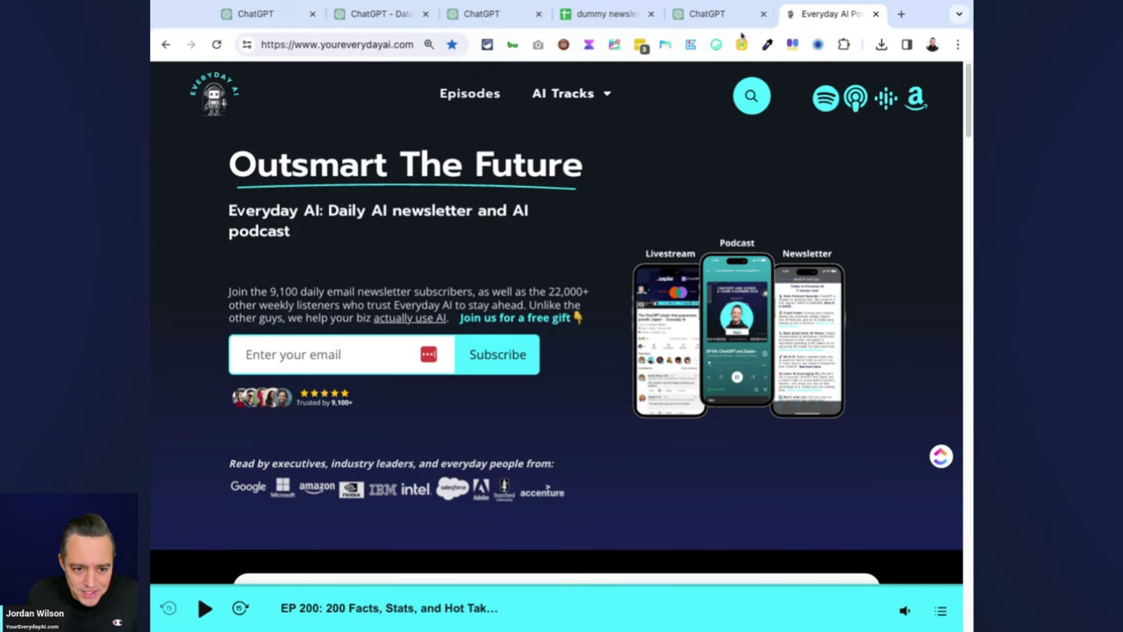
left_click(261, 17)
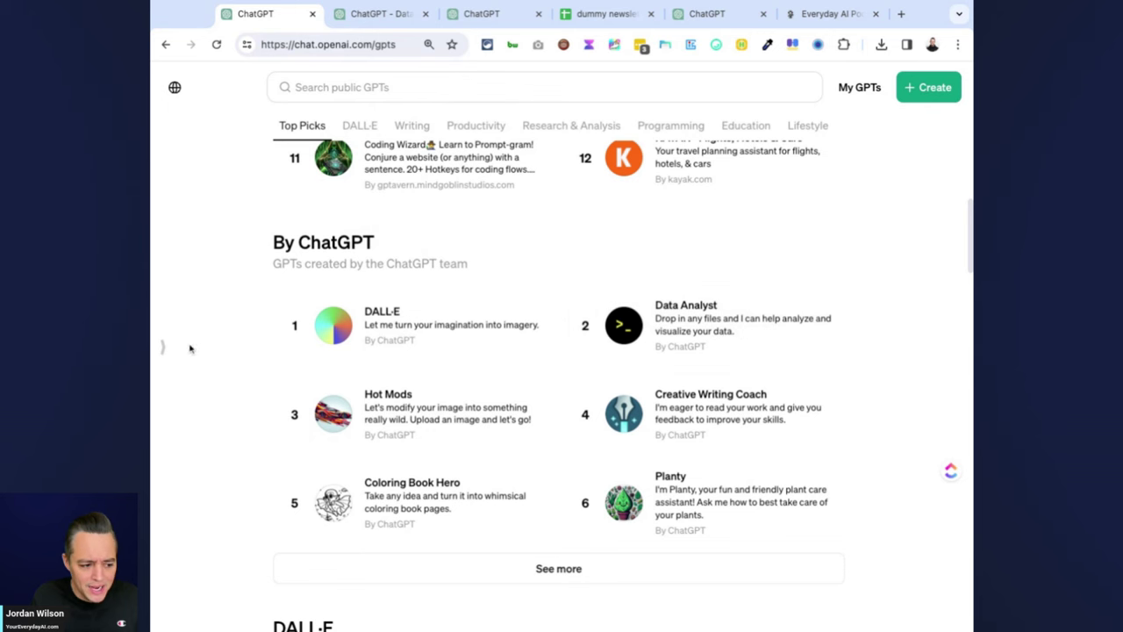
- Start a new ChatGPT 4 chat, check its model choices, then go back to the Data Analyst chat
left_click(164, 347)
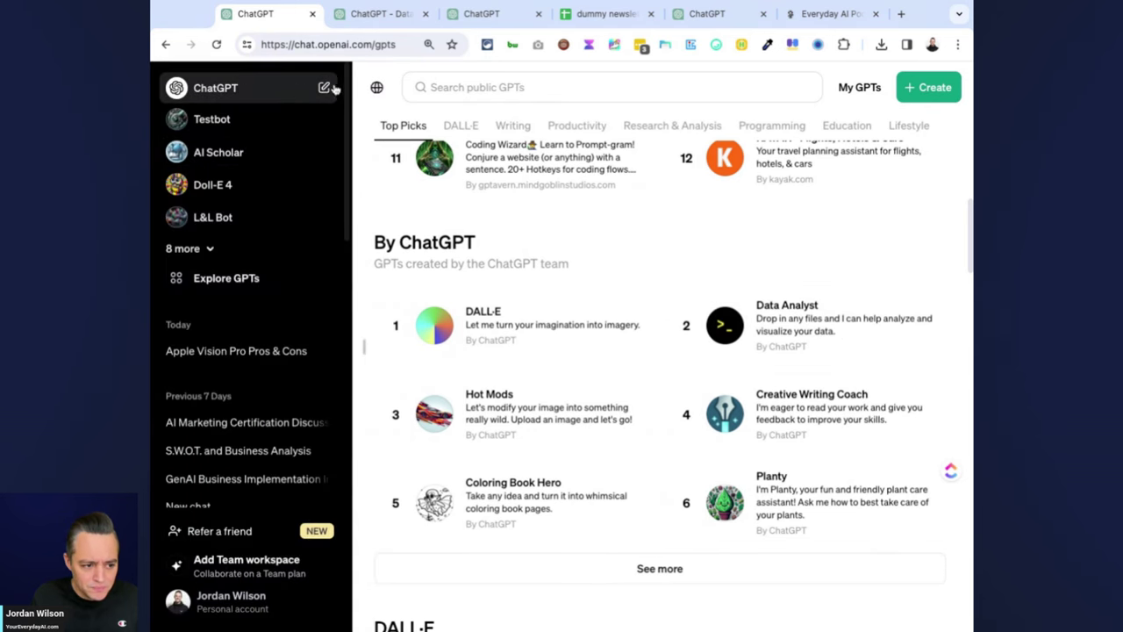
left_click(325, 89)
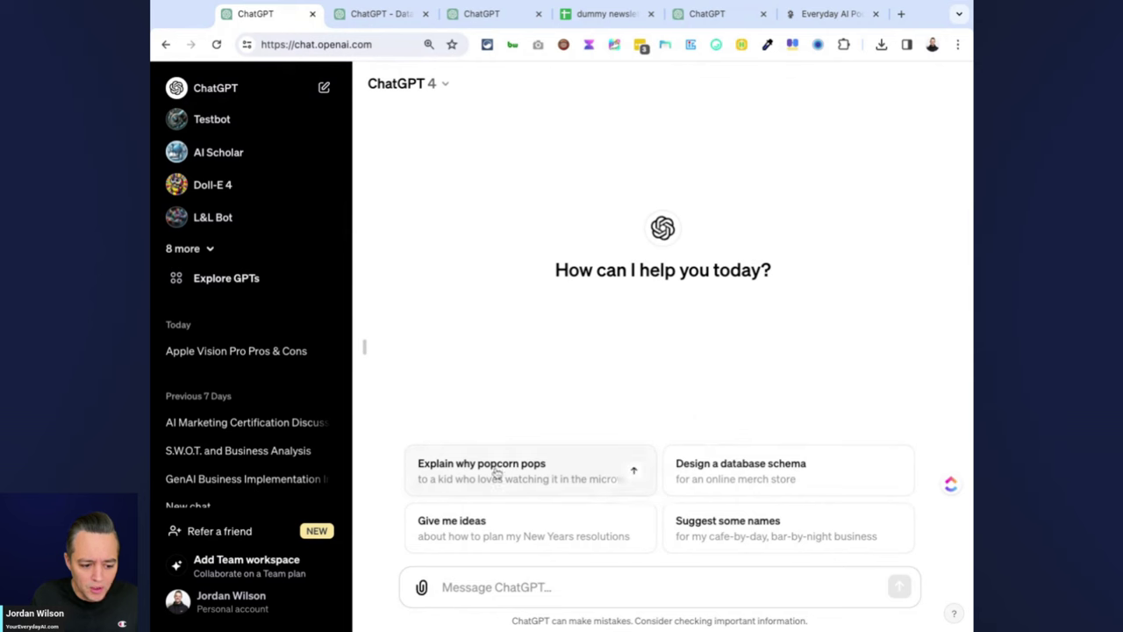
left_click(368, 348)
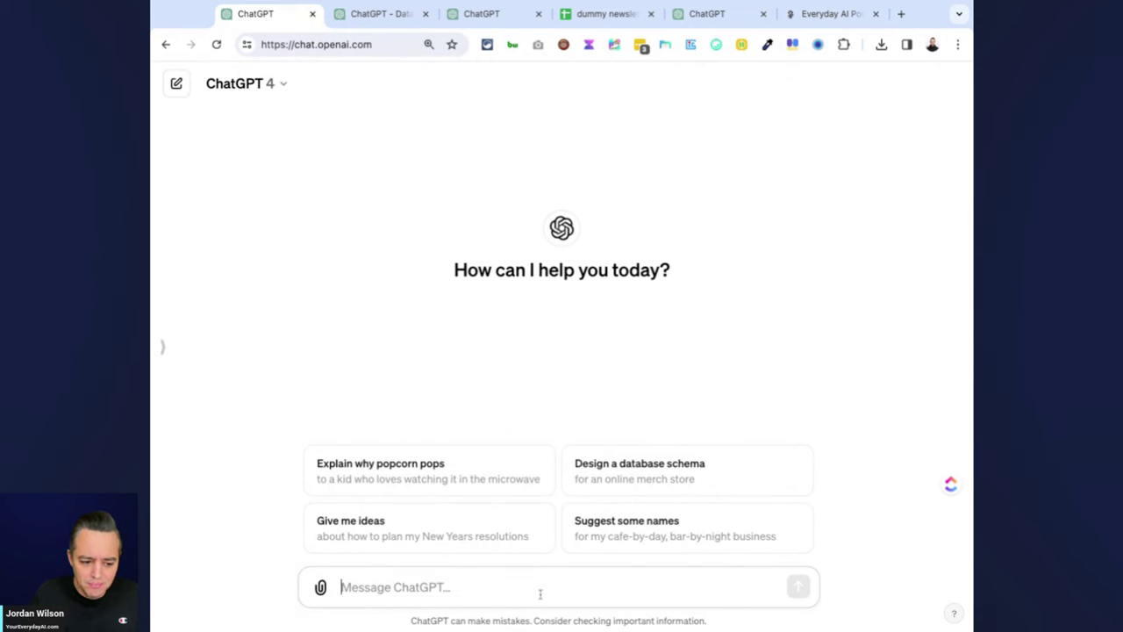
left_click(284, 85)
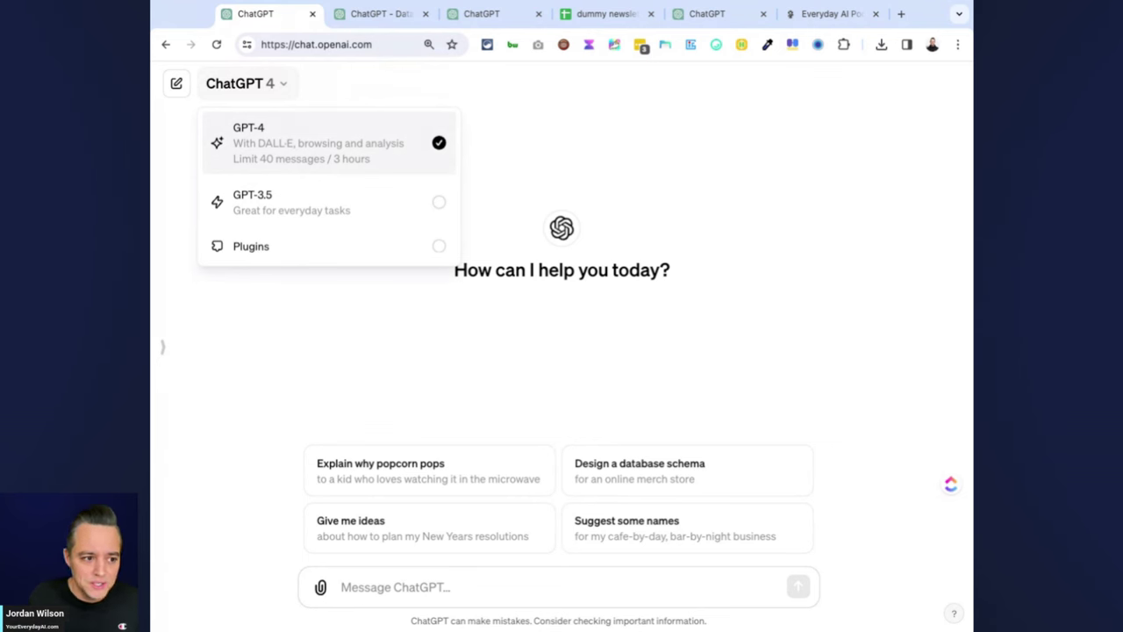
left_click(381, 25)
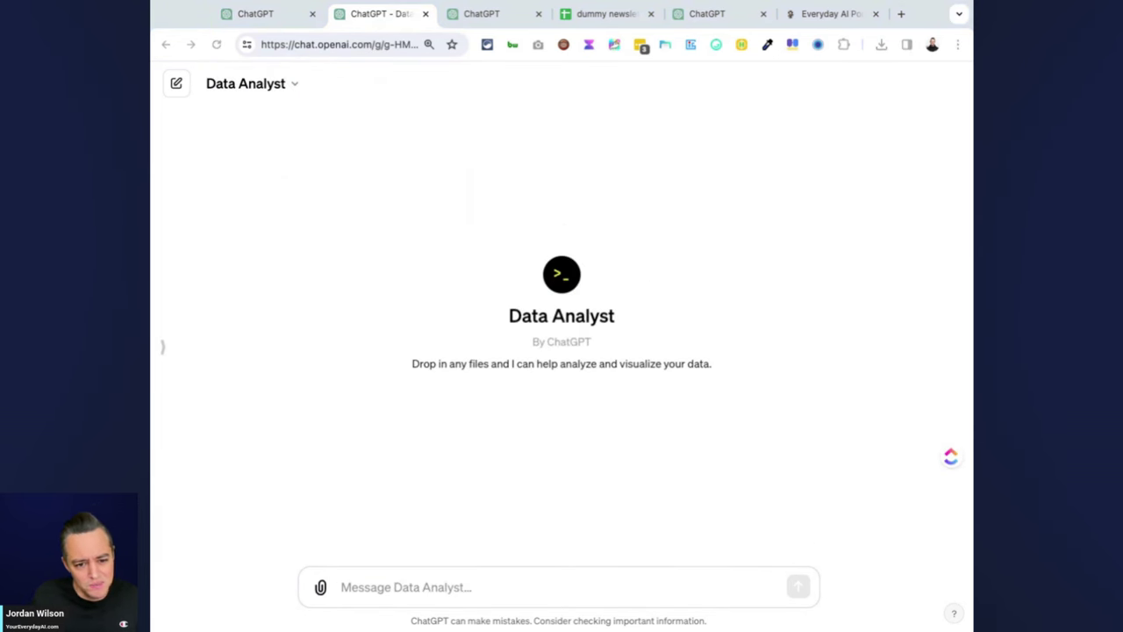
- Ask Data Analyst how it differs from default ChatGPT's data analyst mode
left_click(443, 509)
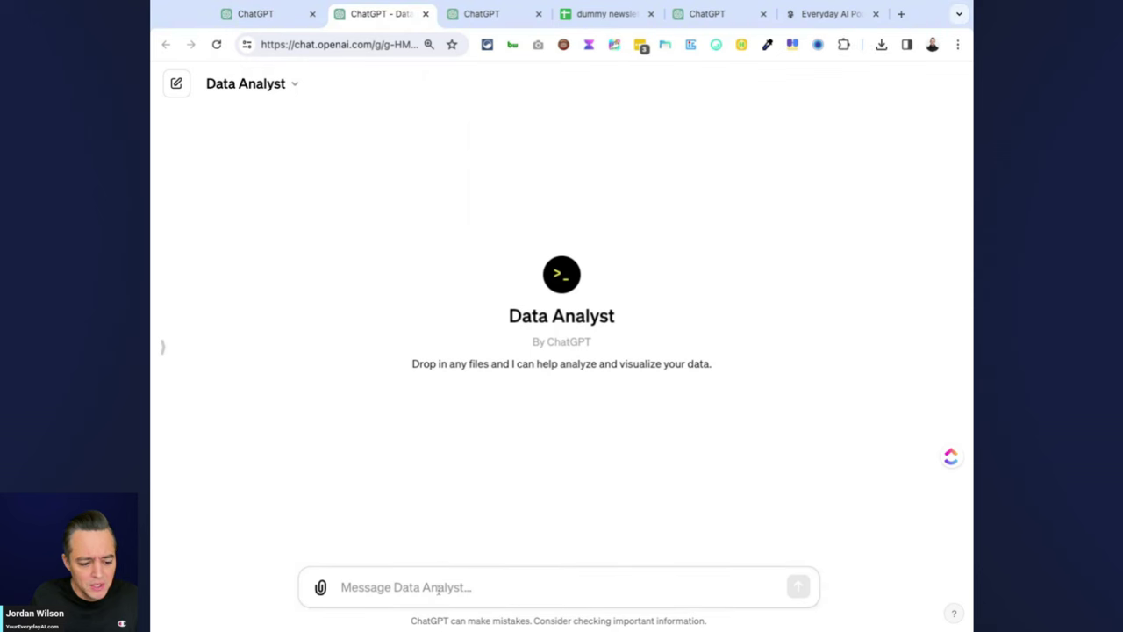
type("what's the difference between this data analyst GPT and the data analyst mode inside of the default ChatGPT?")
key("Return")
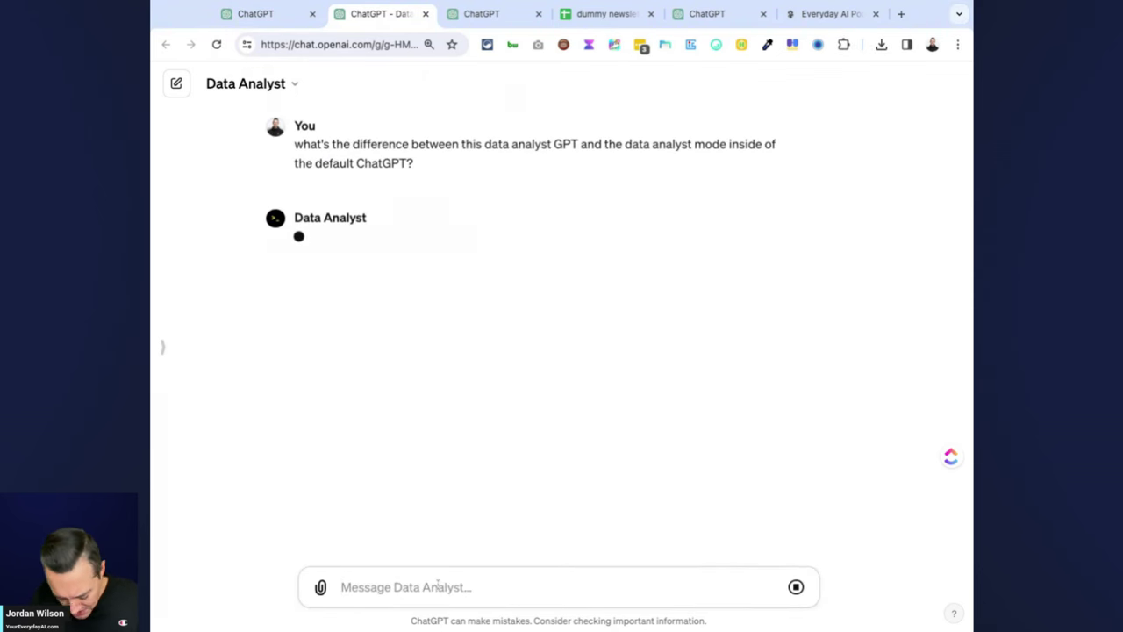
- Zoom in and highlight the reply's passage about its specialised data analysis tools
key("ctrl+plus")
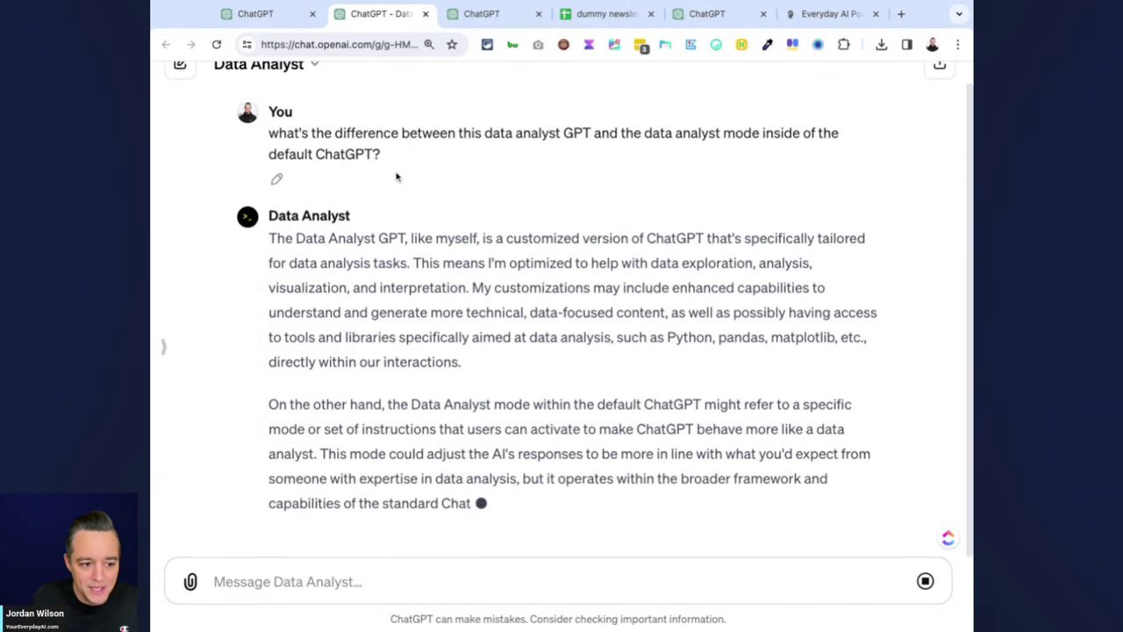
scroll(491, 184, "up", 1)
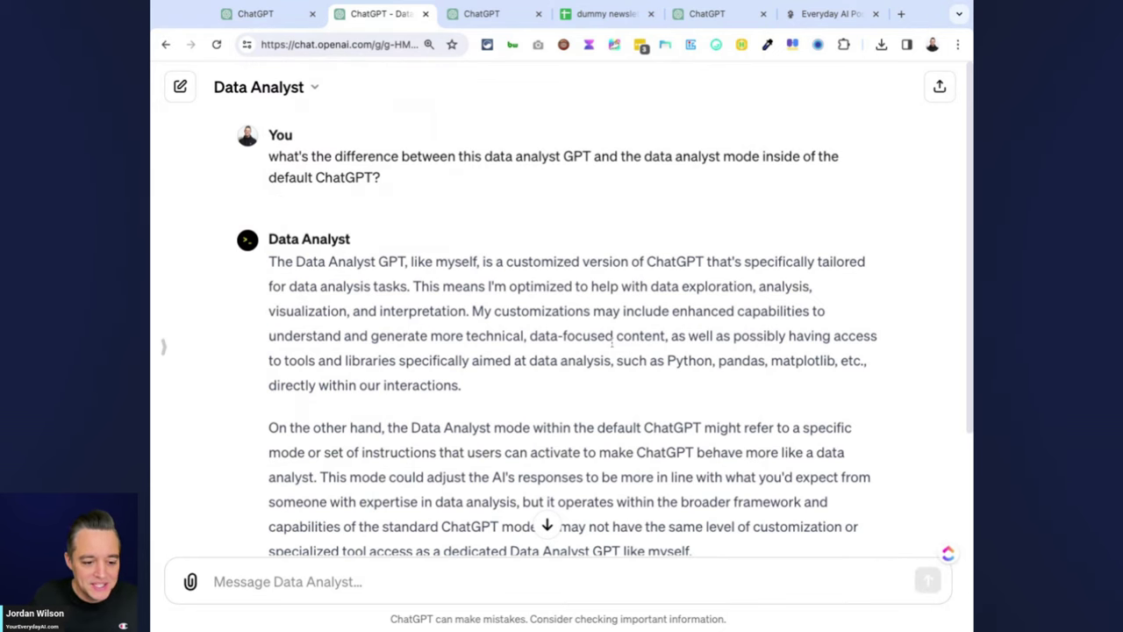
scroll(612, 345, "down", 1)
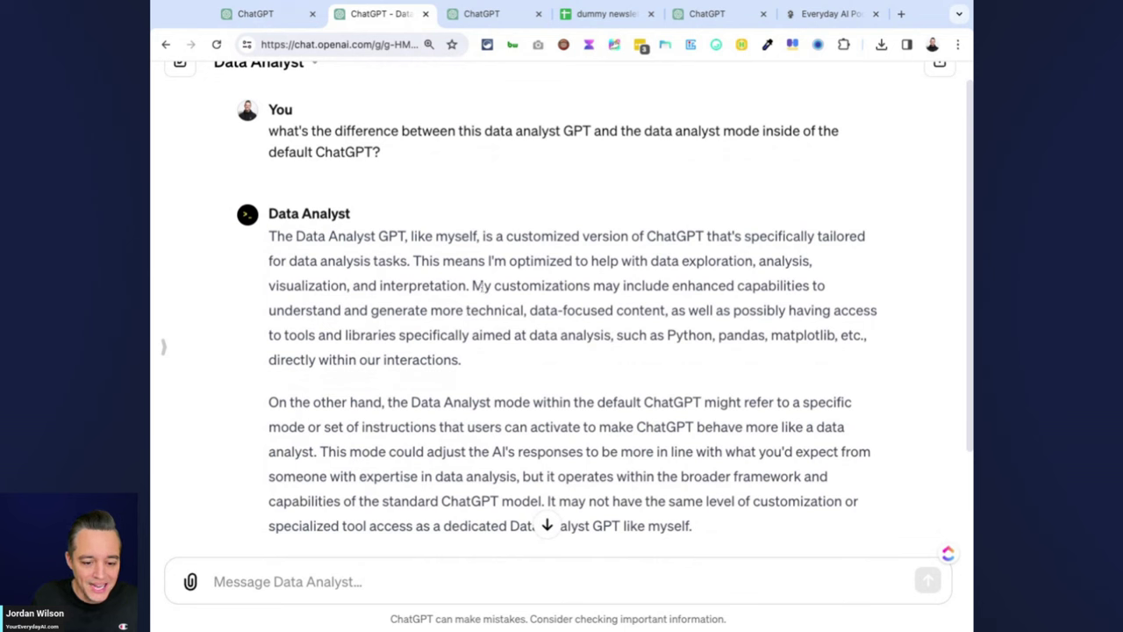
left_click_drag(480, 287, 791, 336)
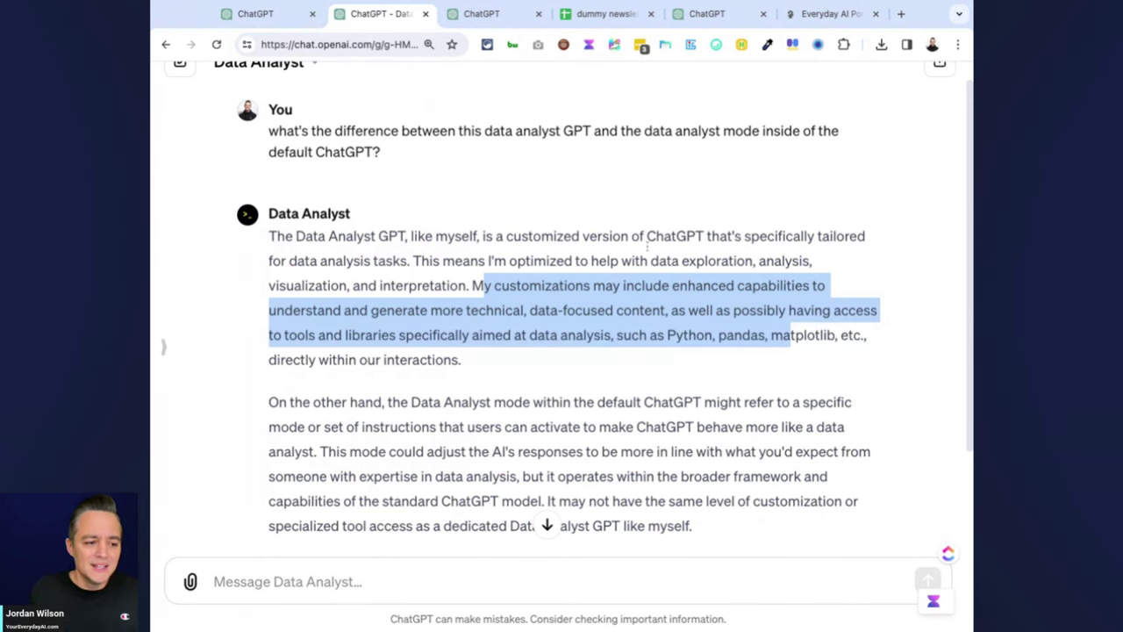
scroll(613, 308, "down", 2)
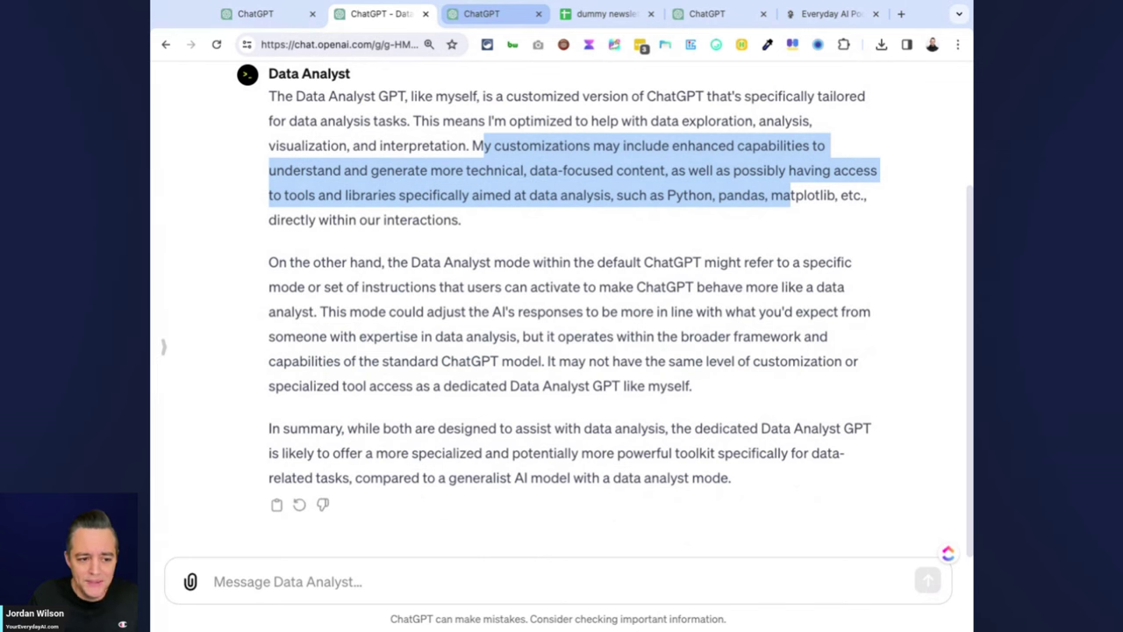
- Send ChatGPT 4 the day-of-week engagement prompt with the dummy newsletter data spreadsheet
left_click(487, 13)
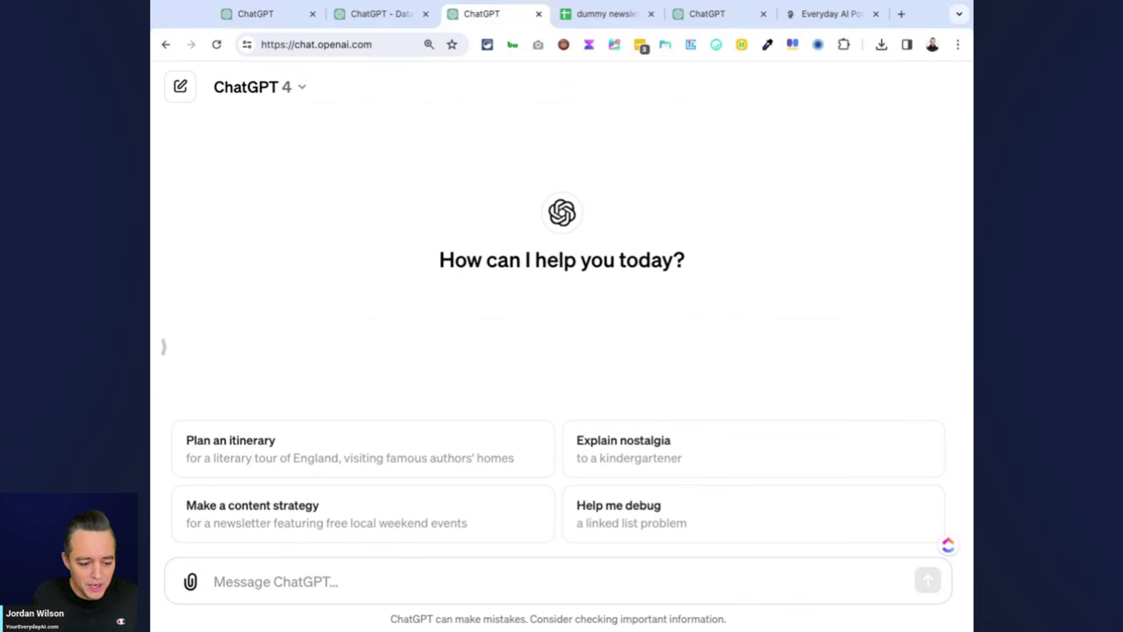
key("ctrl+v")
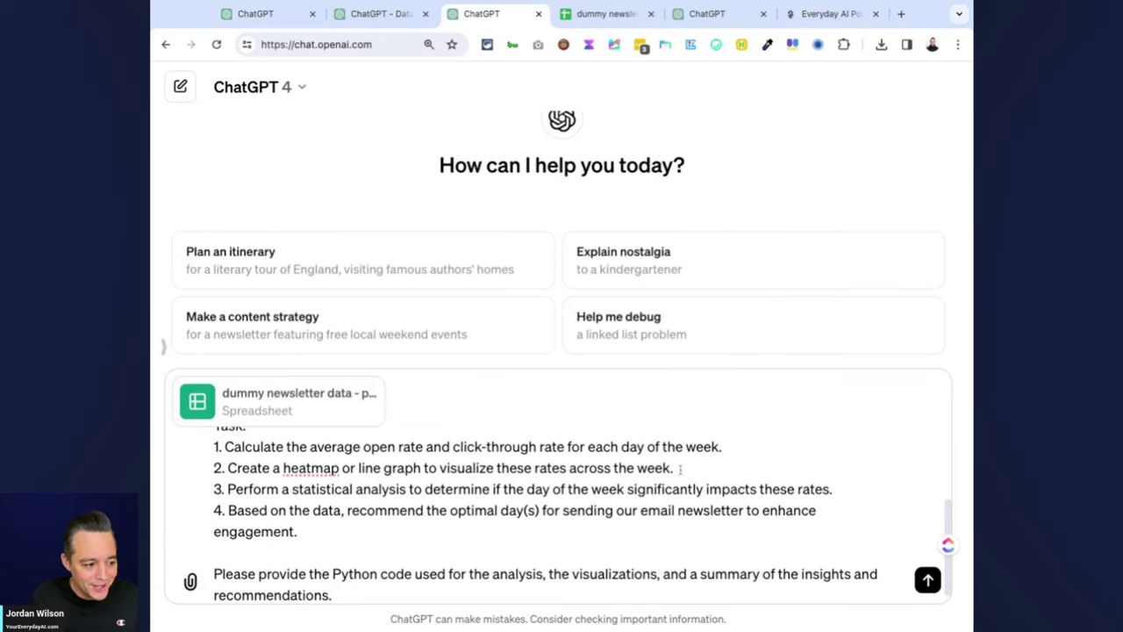
left_click(928, 579)
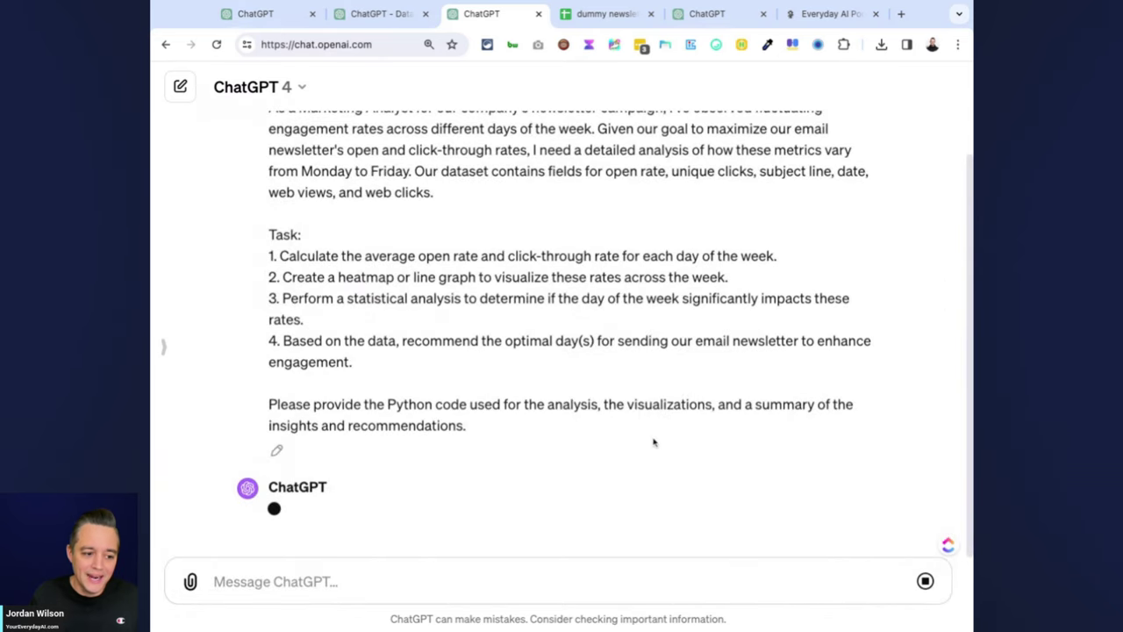
scroll(656, 441, "up", 3)
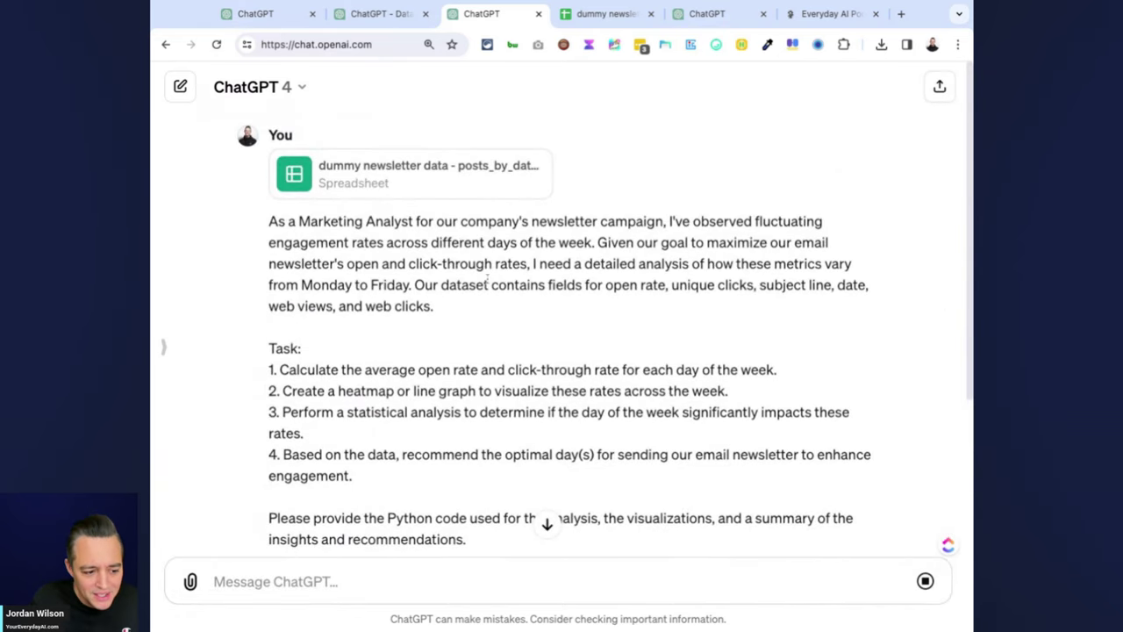
scroll(487, 279, "down", 1)
scroll(480, 299, "down", 1)
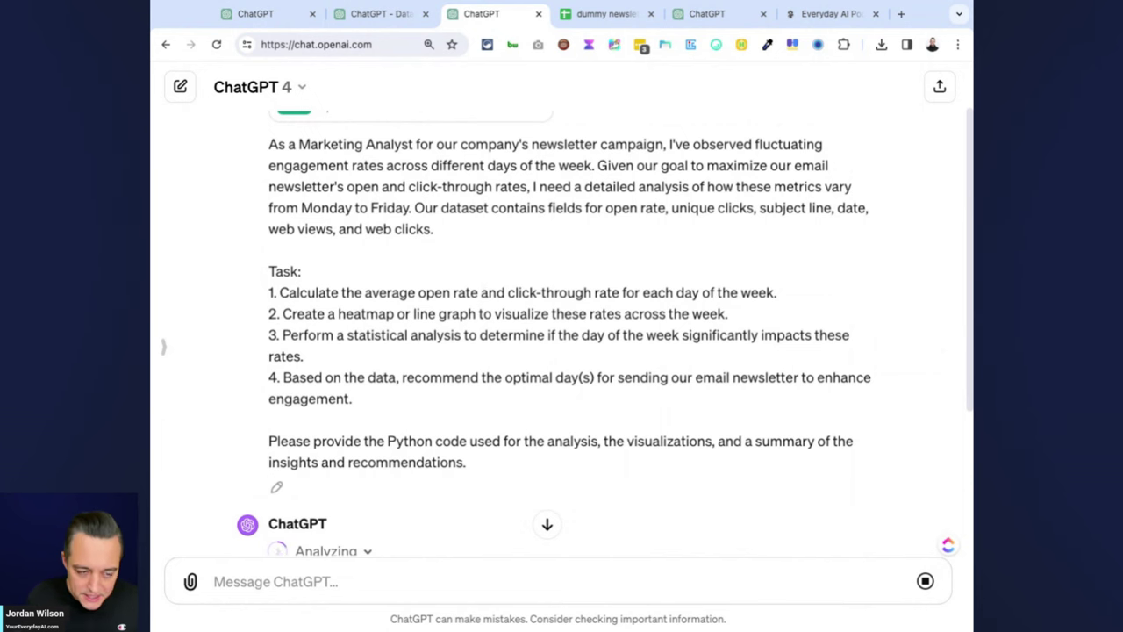
scroll(498, 341, "down", 5)
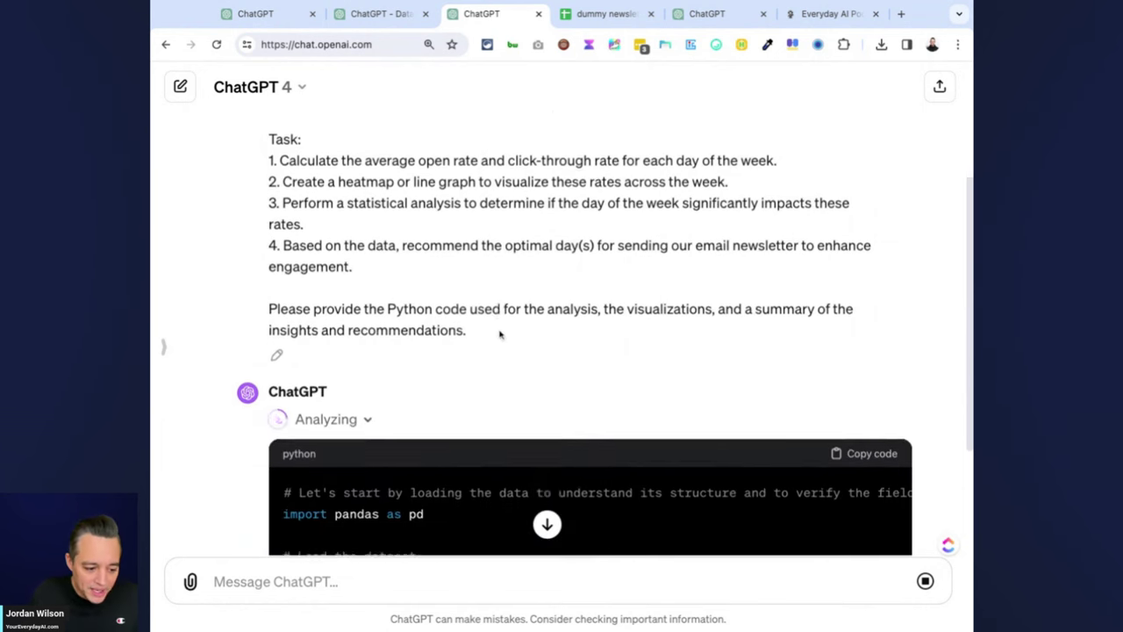
scroll(351, 345, "up", 5)
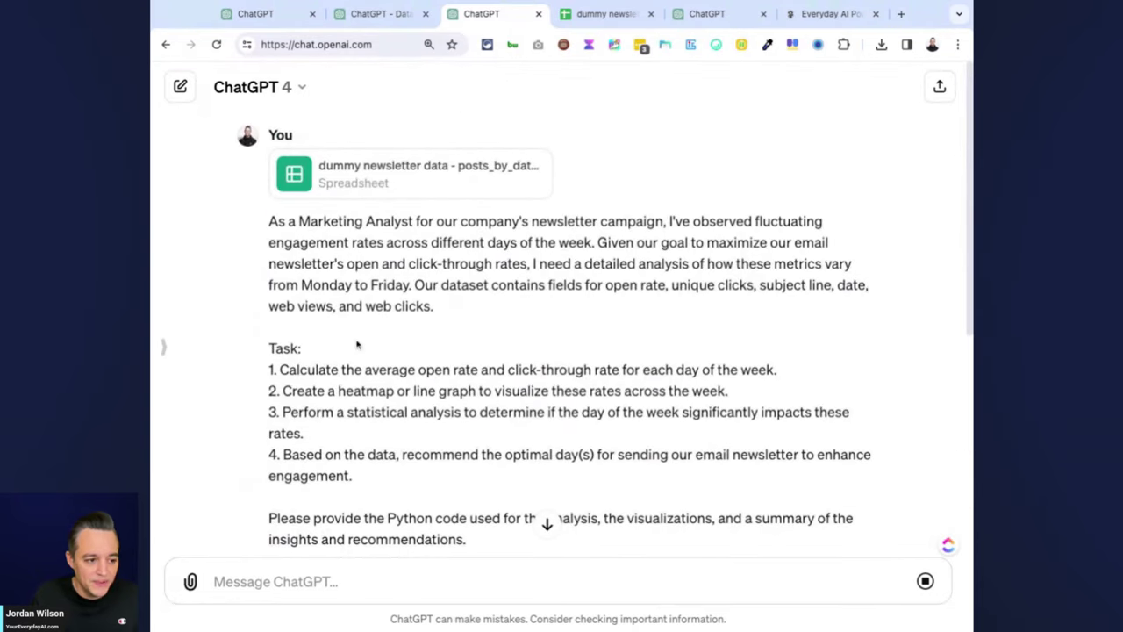
- Open a new Data Analyst chat from the GPT directory, then close the directory page
left_click(376, 20)
scroll(353, 120, "up", 2)
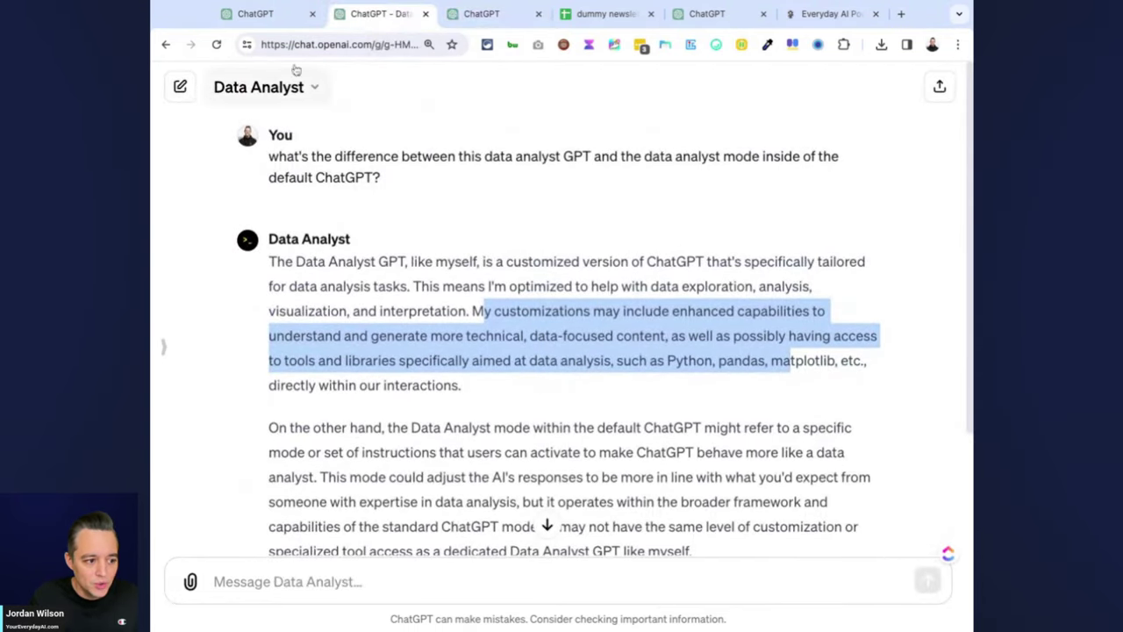
left_click(697, 15)
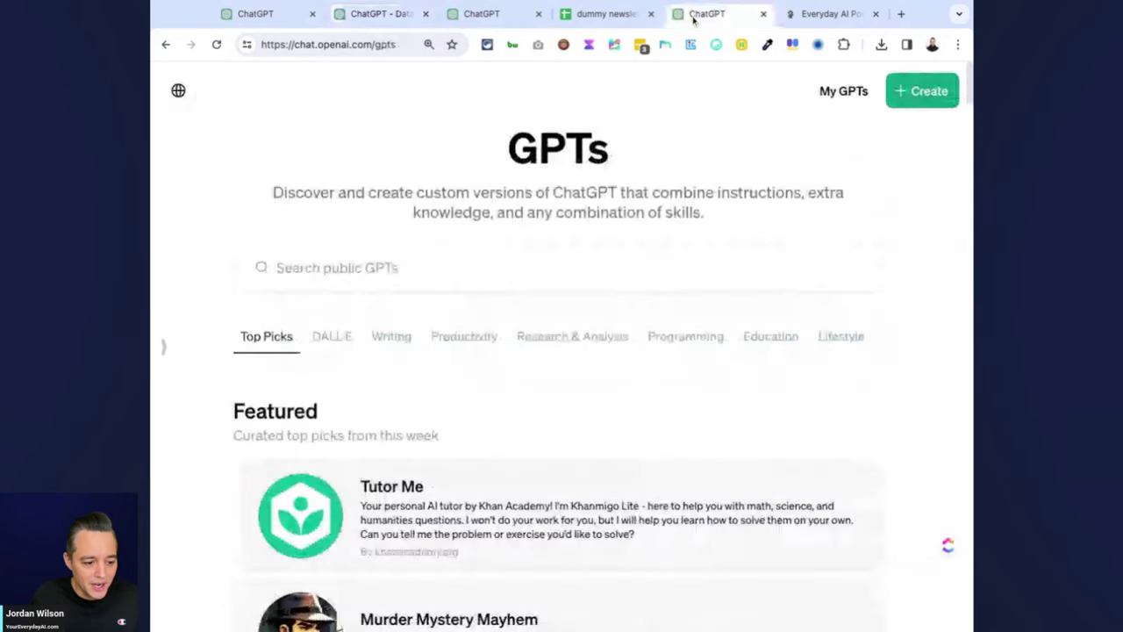
scroll(451, 396, "down", 2)
scroll(507, 401, "down", 12)
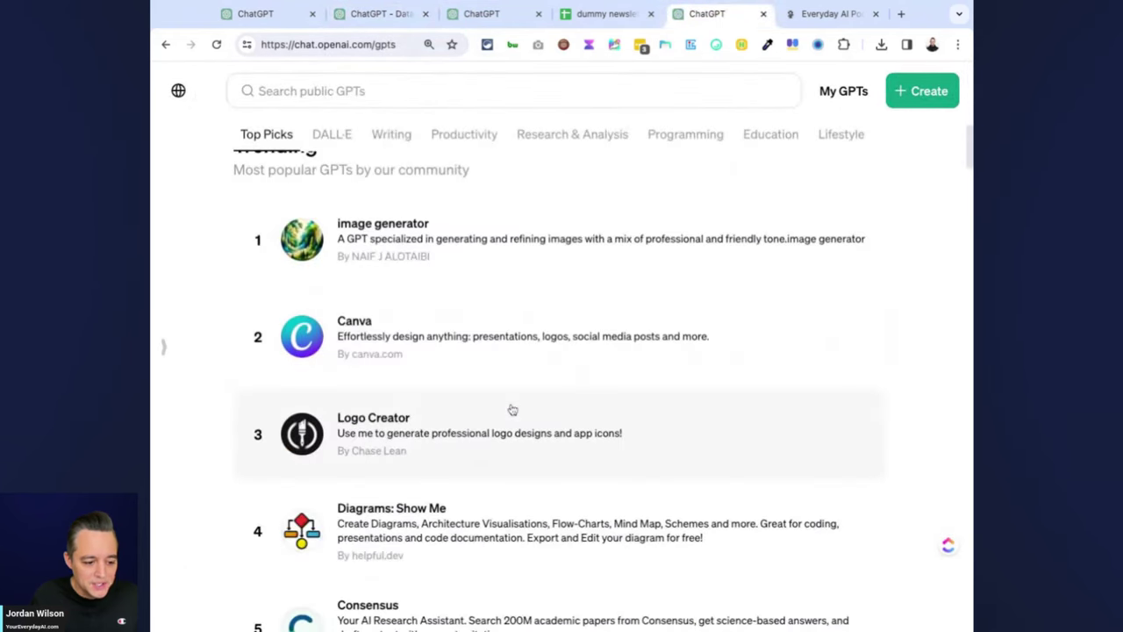
scroll(511, 410, "down", 3)
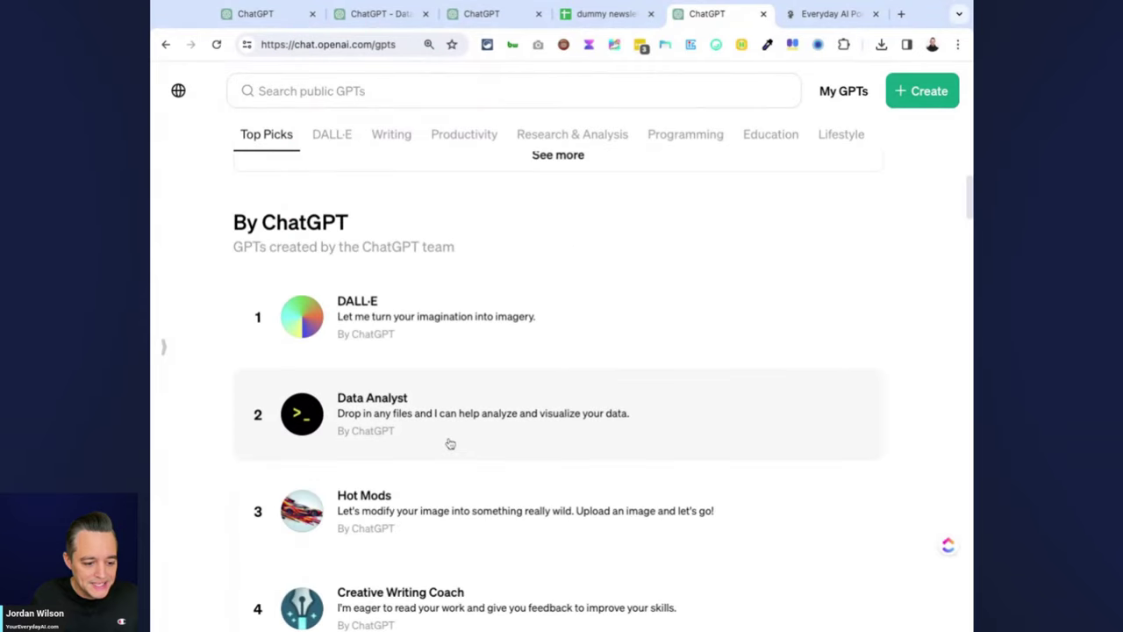
left_click(448, 444)
left_click(672, 26)
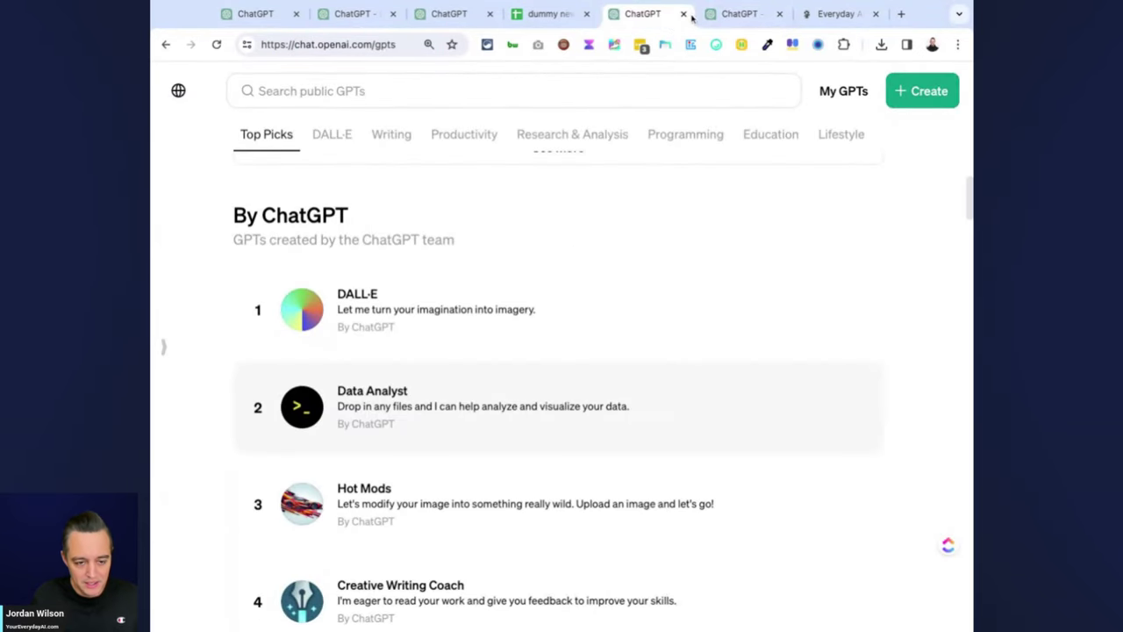
left_click(683, 15)
- Paste the newsletter analysis prompt into Data Analyst and move the earlier comparison tab to fourth position
key("super+v")
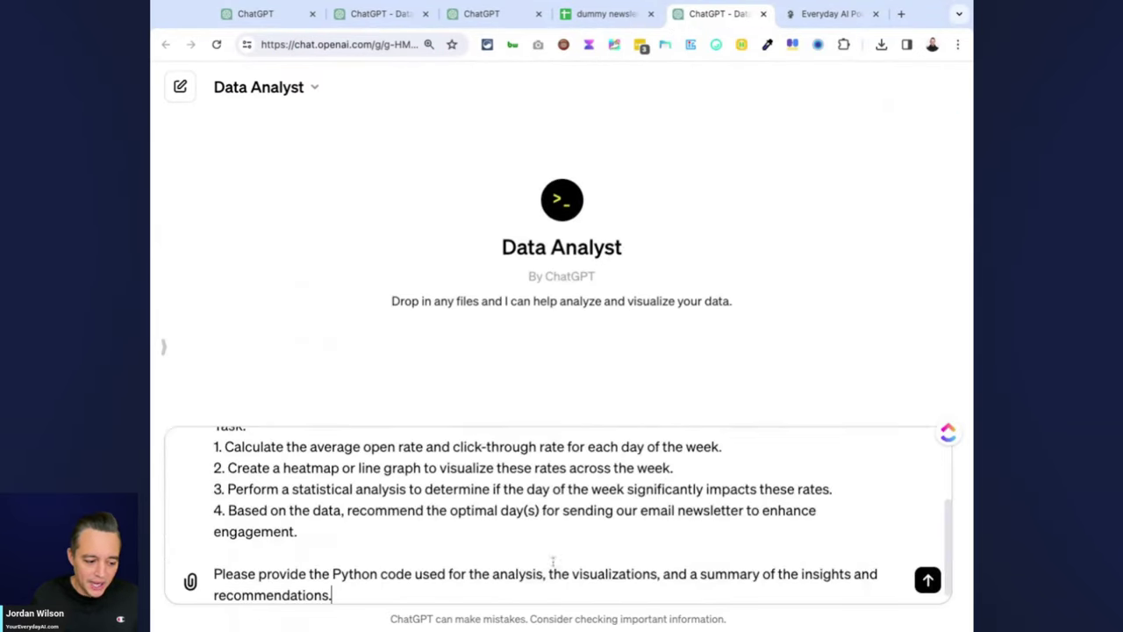
scroll(328, 565, "up", 5)
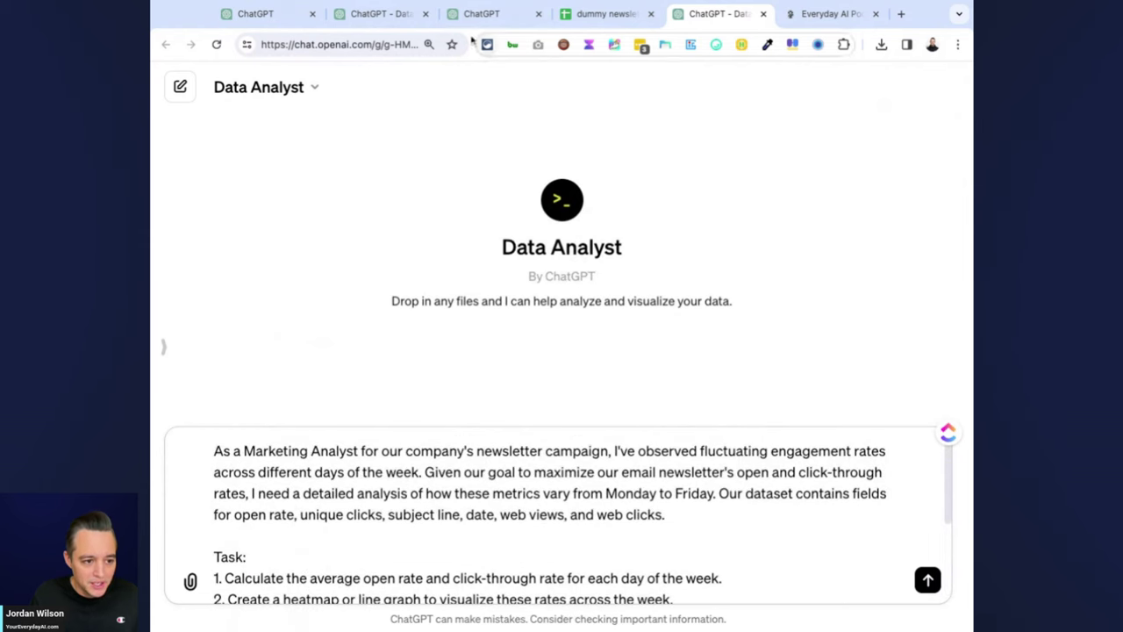
left_click_drag(402, 25, 606, 16)
scroll(590, 230, "down", 2)
scroll(592, 230, "up", 2)
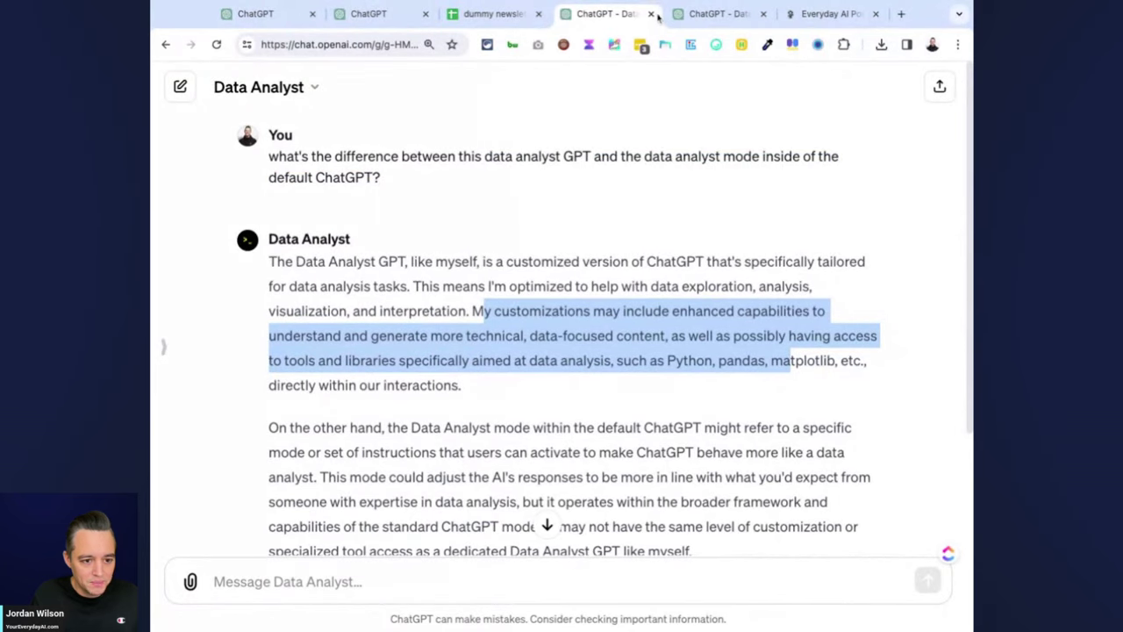
- Close the Data Analyst comparison tab and review ChatGPT 4's newsletter analysis code and results
left_click(650, 14)
left_click(412, 14)
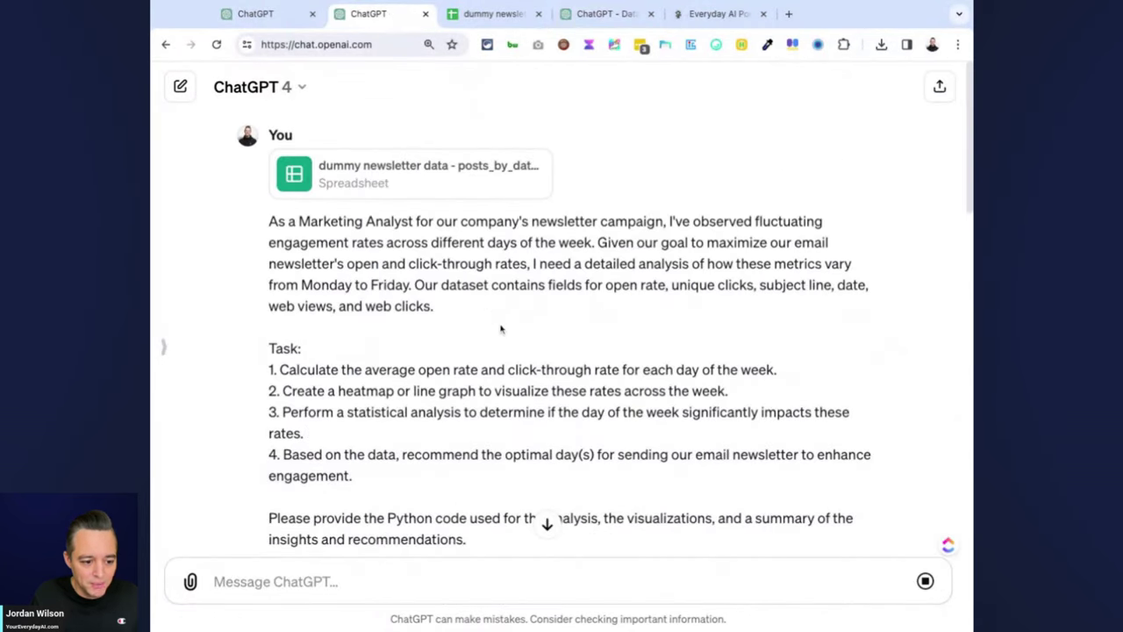
scroll(505, 308, "down", 5)
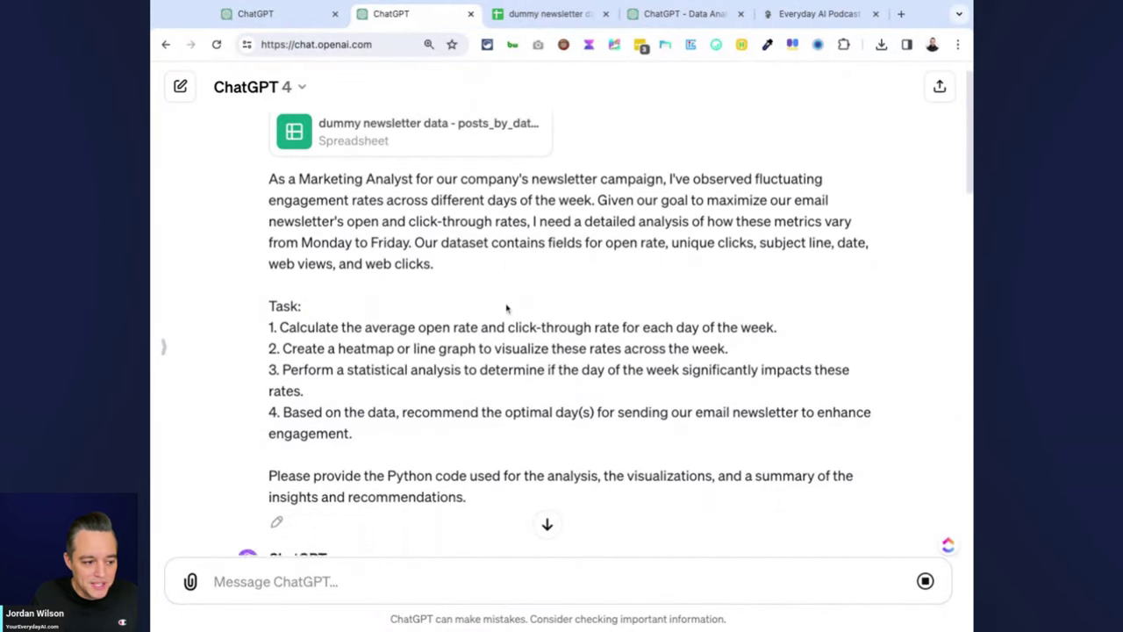
scroll(506, 308, "down", 4)
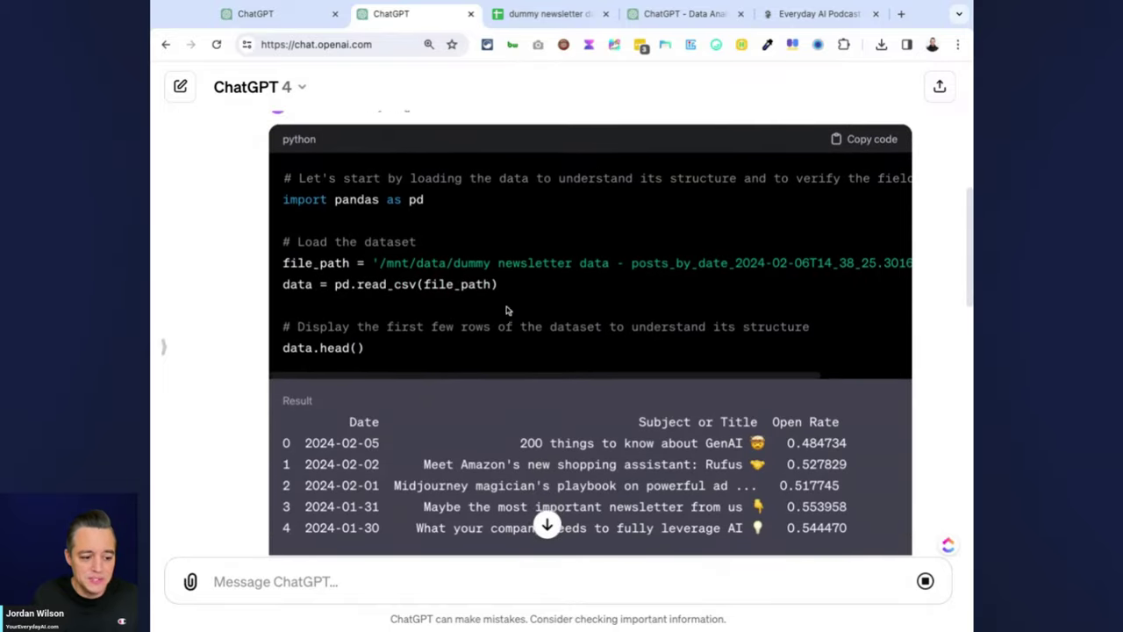
scroll(508, 308, "down", 6)
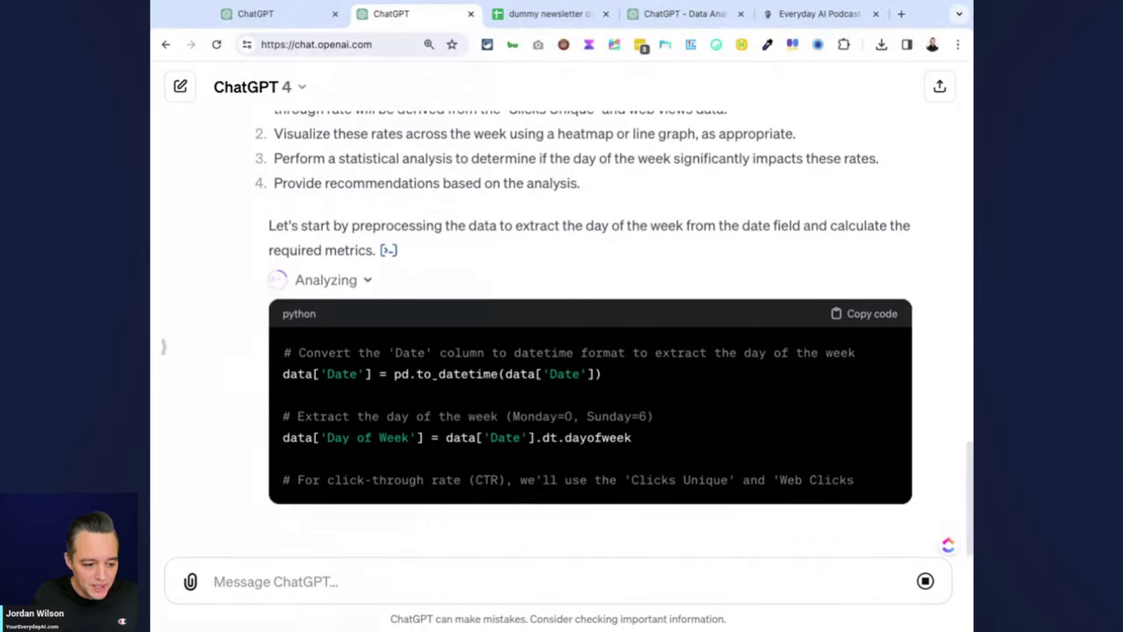
scroll(503, 328, "up", 6)
scroll(504, 325, "up", 3)
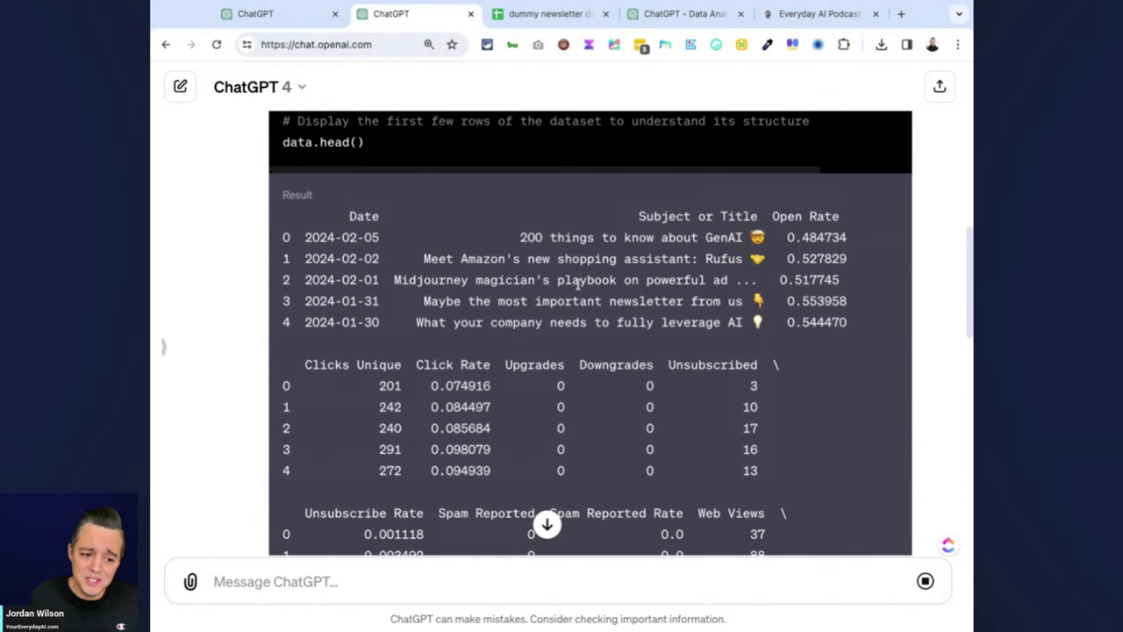
scroll(579, 283, "up", 4)
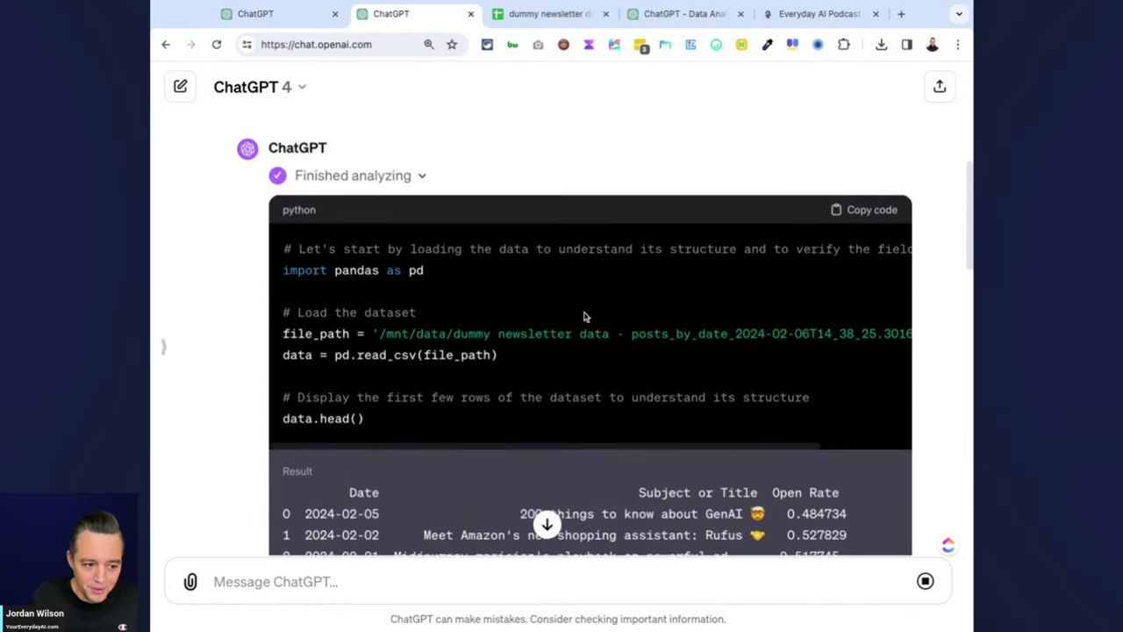
scroll(586, 316, "up", 1)
scroll(592, 313, "down", 4)
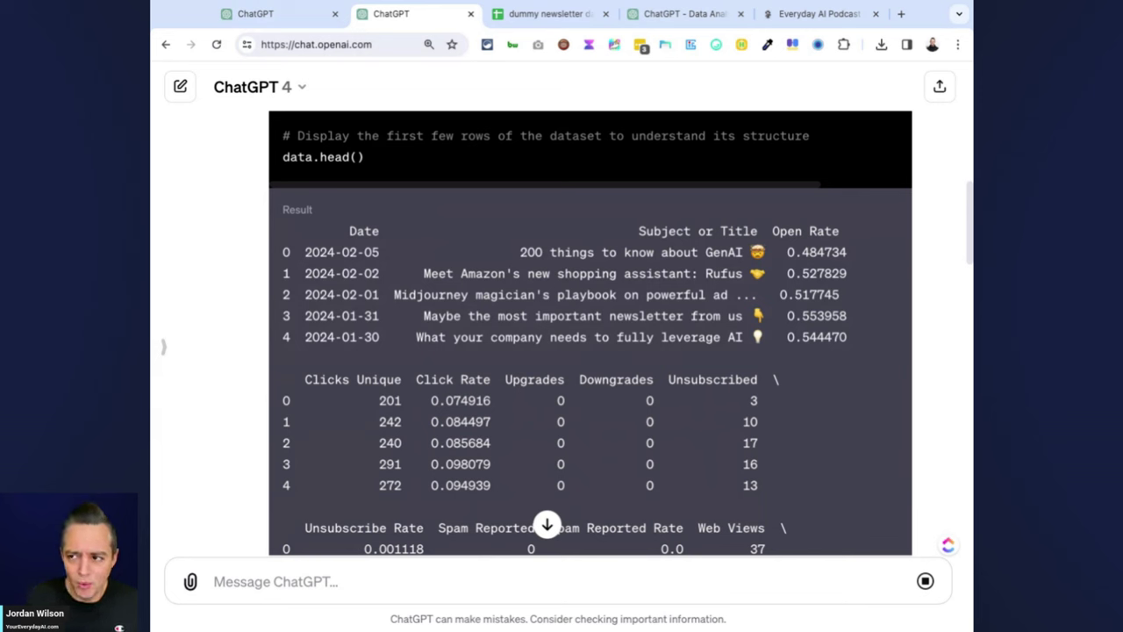
- Highlight 'Please provide the Python' in the newsletter analysis prompt
scroll(591, 333, "down", 10)
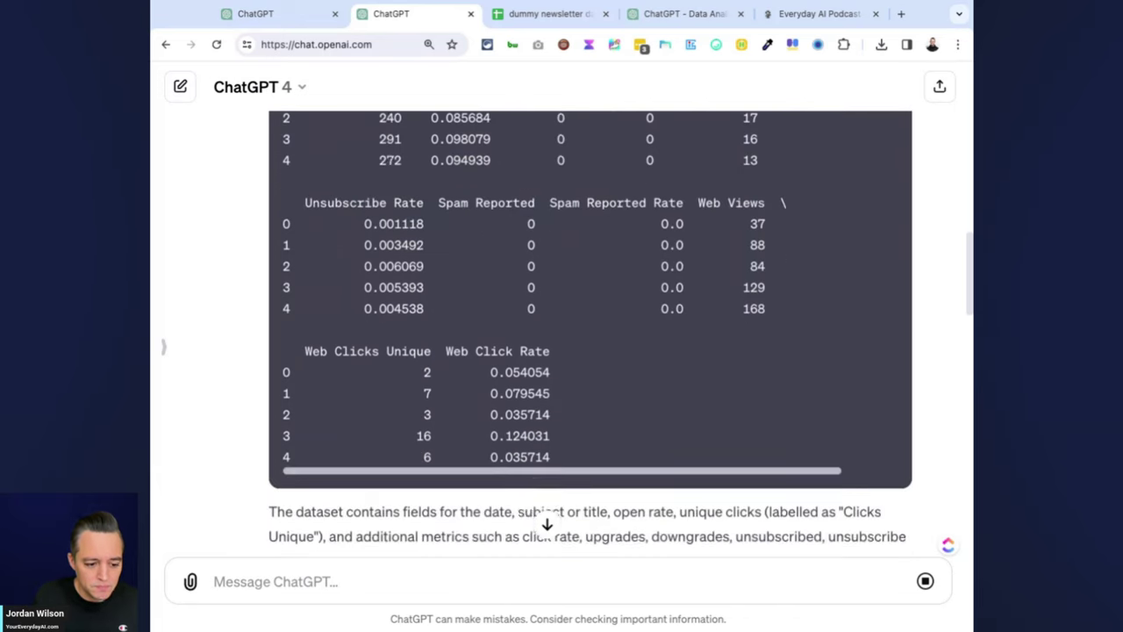
scroll(463, 372, "down", 15)
scroll(463, 372, "up", 10)
scroll(650, 376, "up", 15)
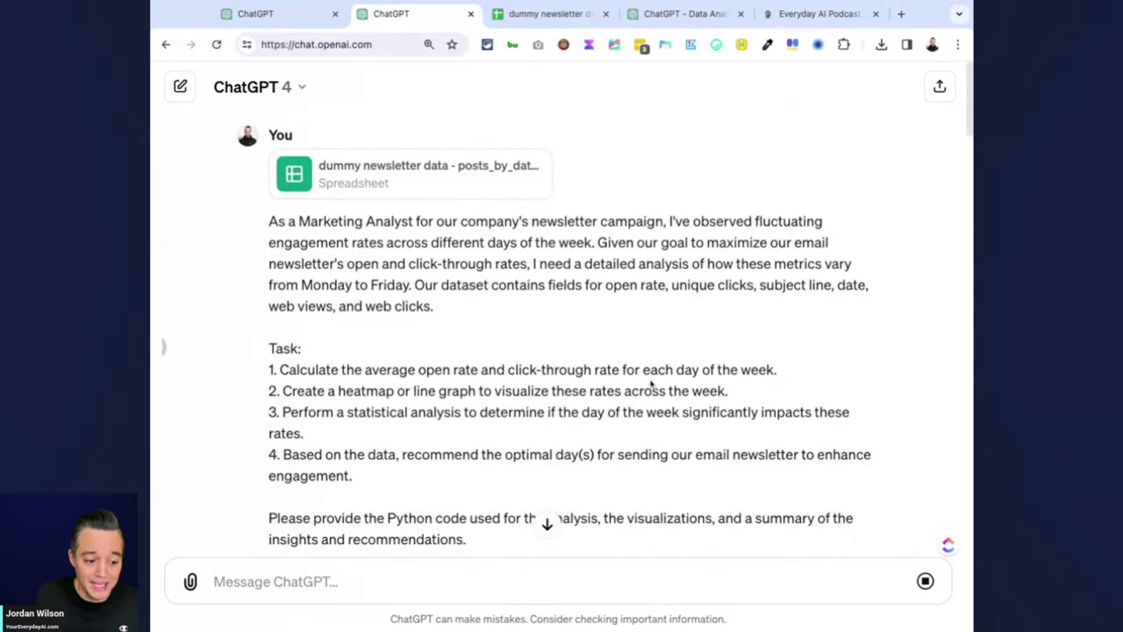
scroll(659, 326, "down", 1)
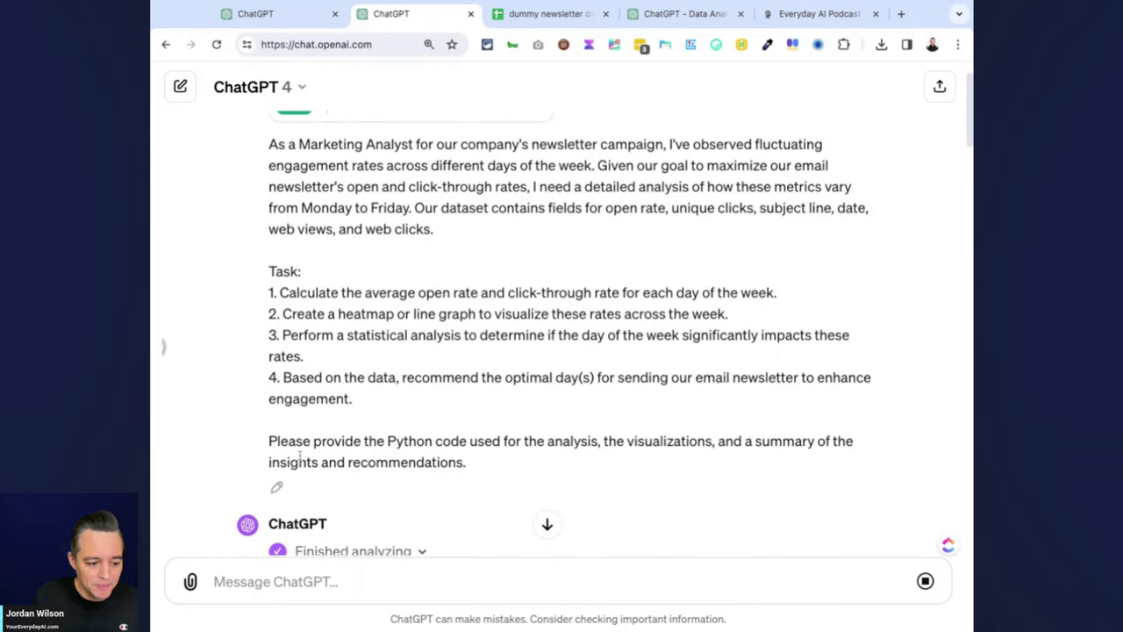
left_click_drag(268, 440, 433, 441)
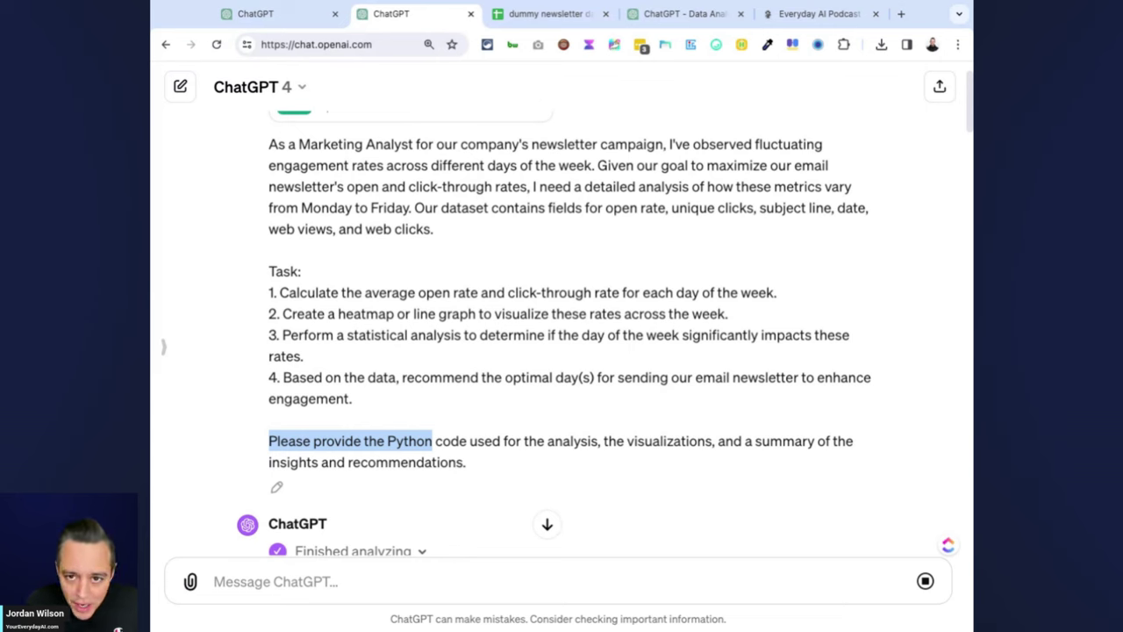
- Read the finished GPT-4 reply down to Recommendations naming Saturday as the best send day
scroll(480, 313, "down", 20)
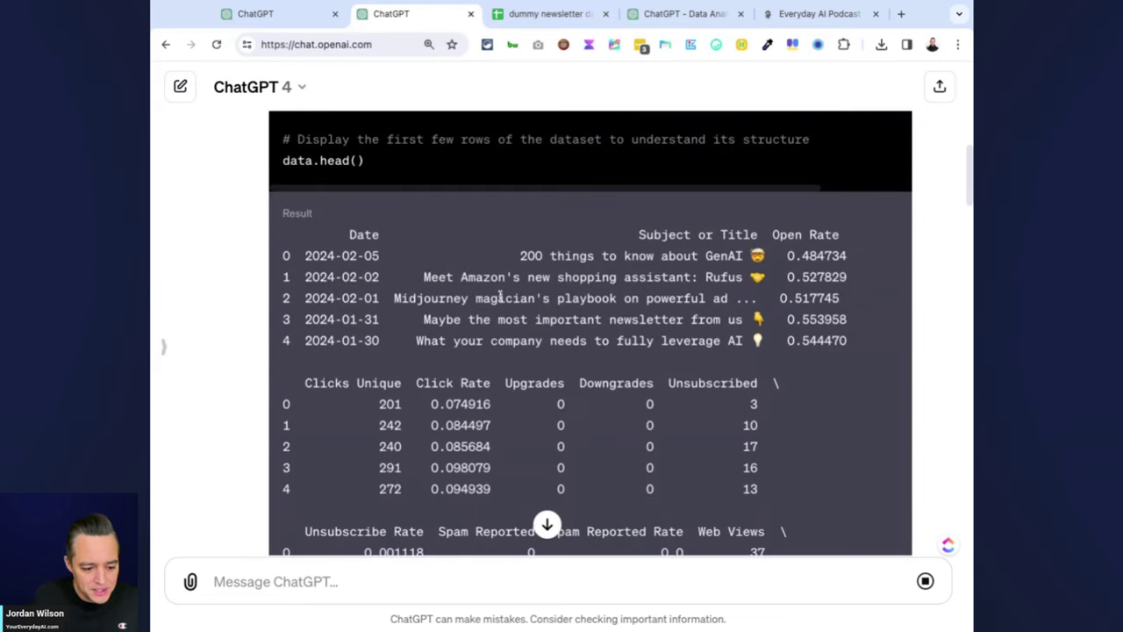
scroll(516, 300, "down", 20)
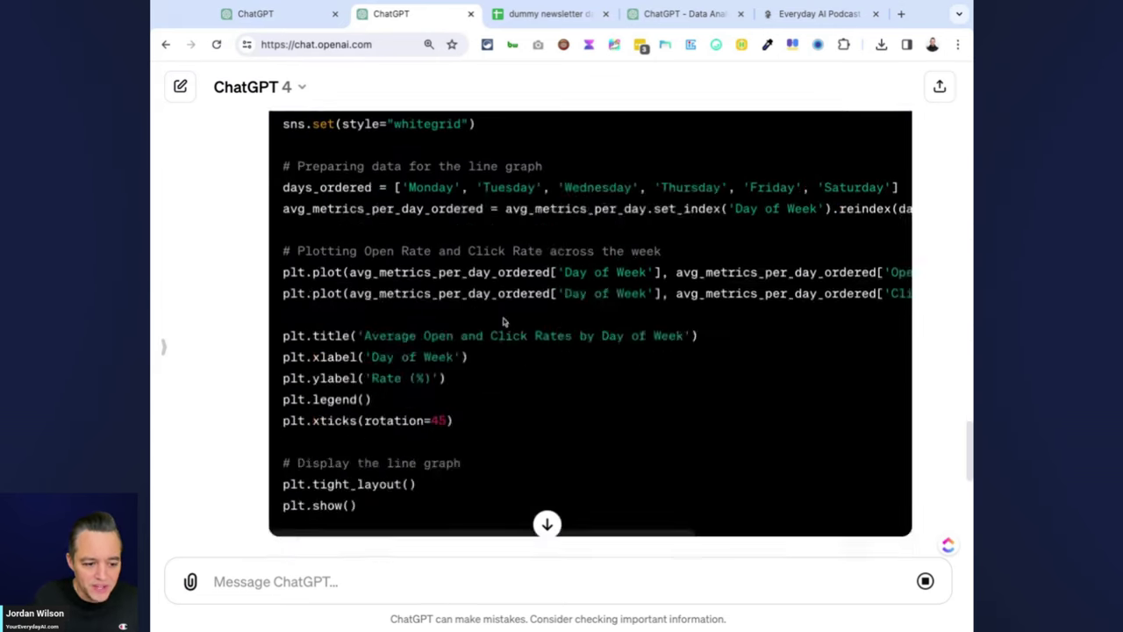
scroll(397, 208, "up", 1)
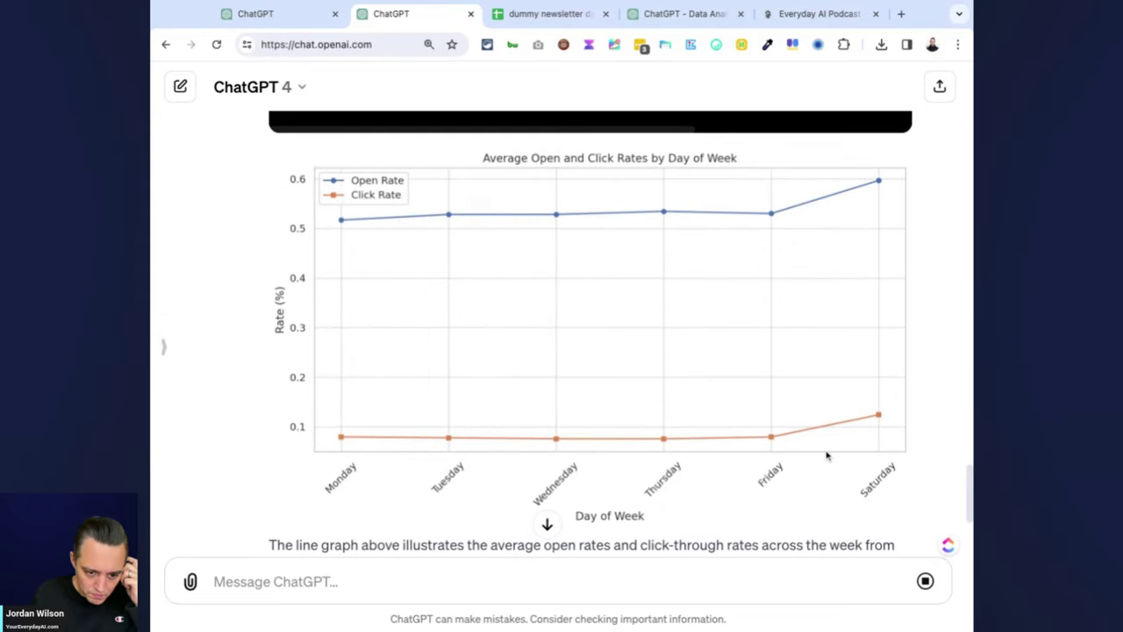
scroll(722, 451, "down", 5)
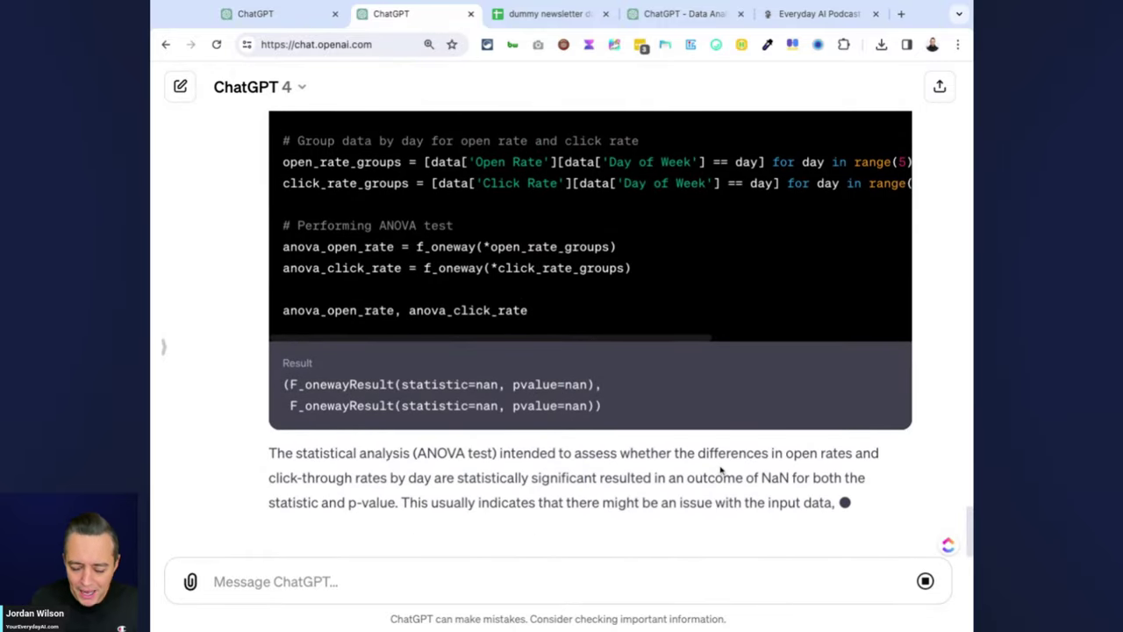
scroll(711, 474, "up", 5)
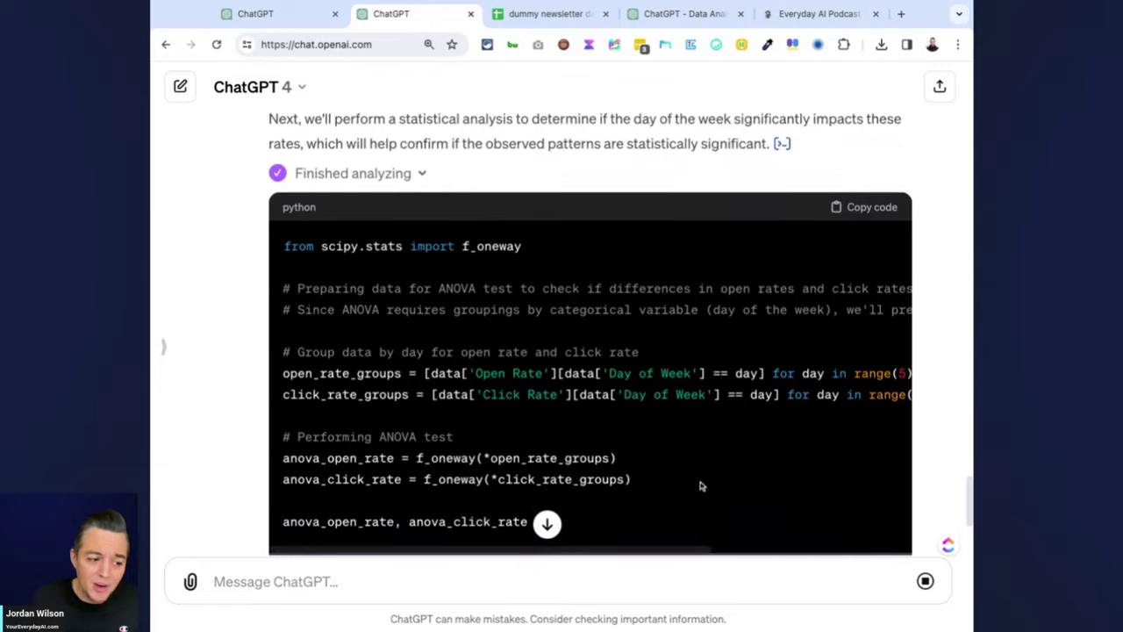
scroll(702, 476, "up", 15)
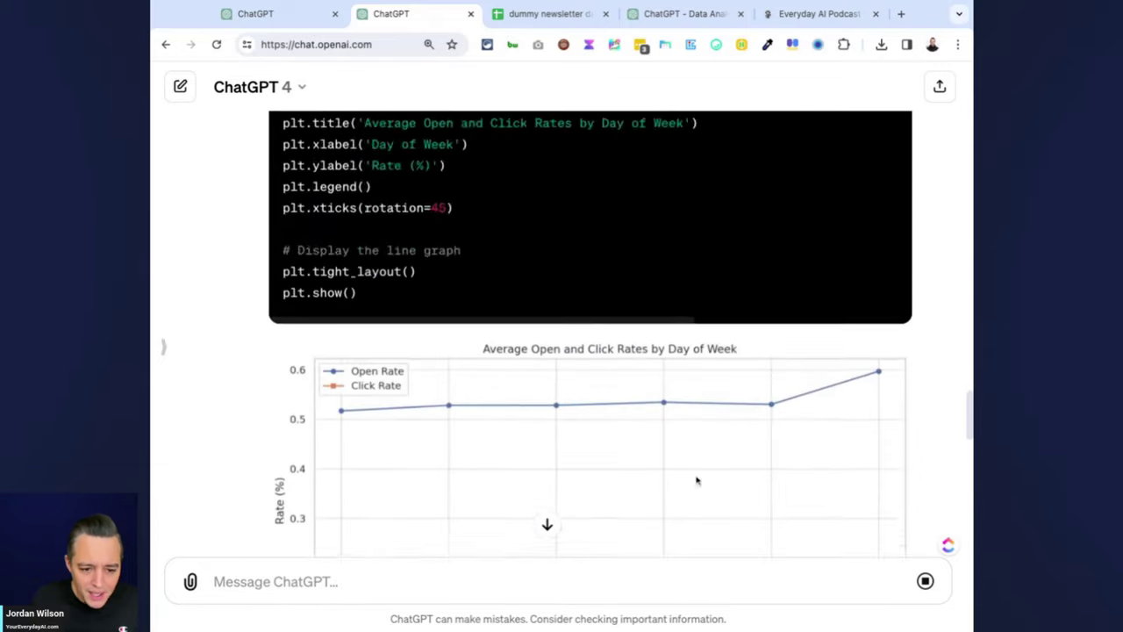
scroll(698, 479, "up", 15)
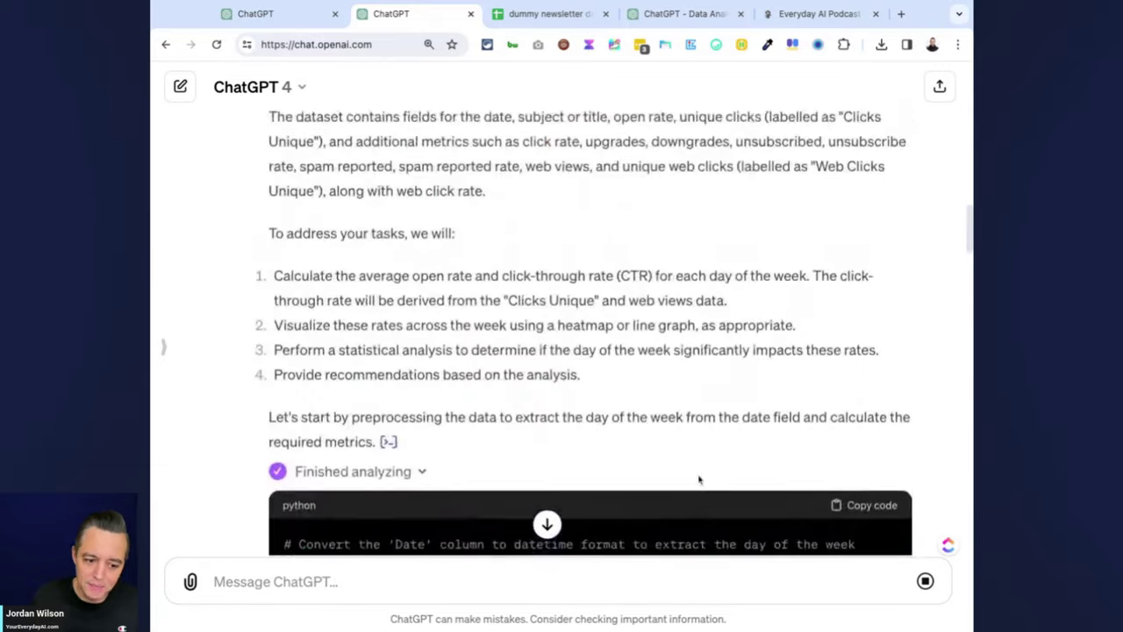
scroll(702, 476, "up", 15)
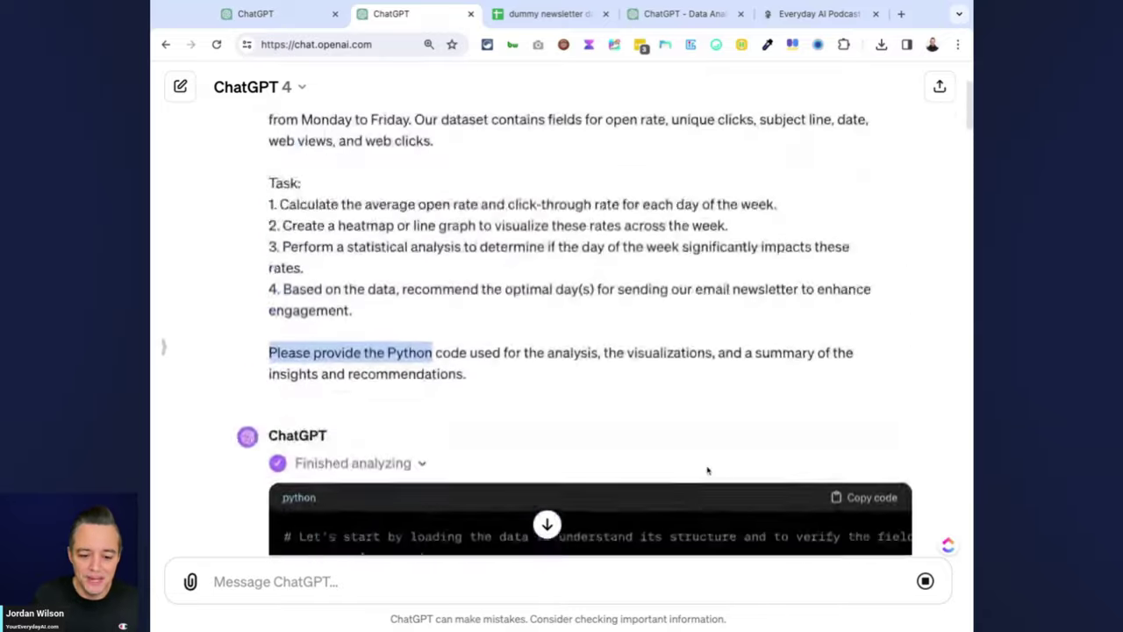
scroll(707, 471, "down", 15)
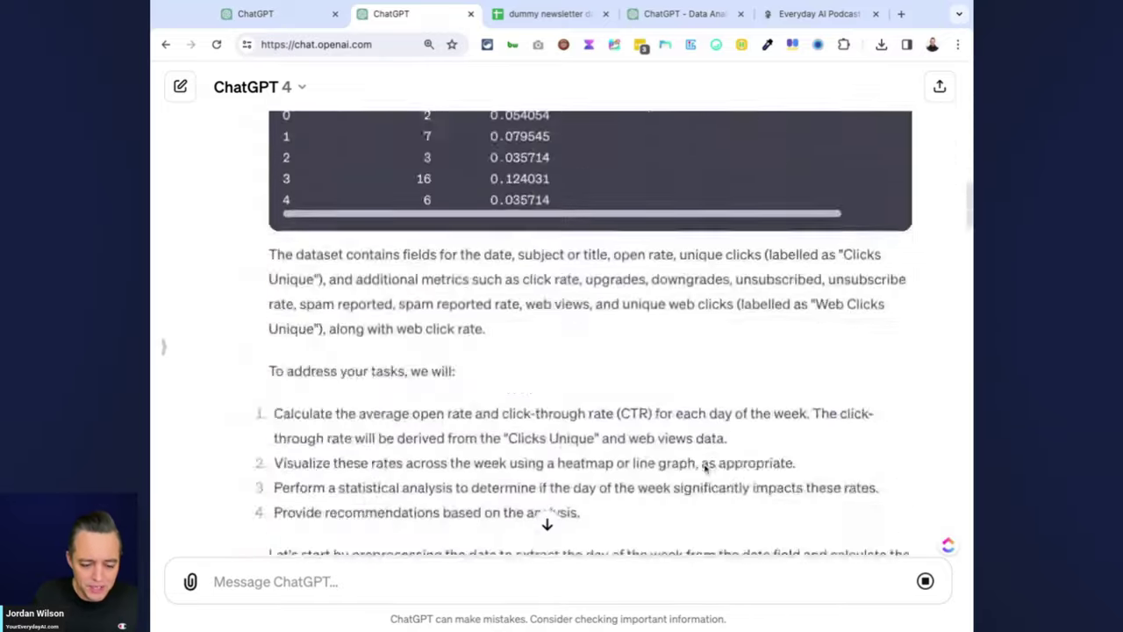
scroll(706, 465, "down", 12)
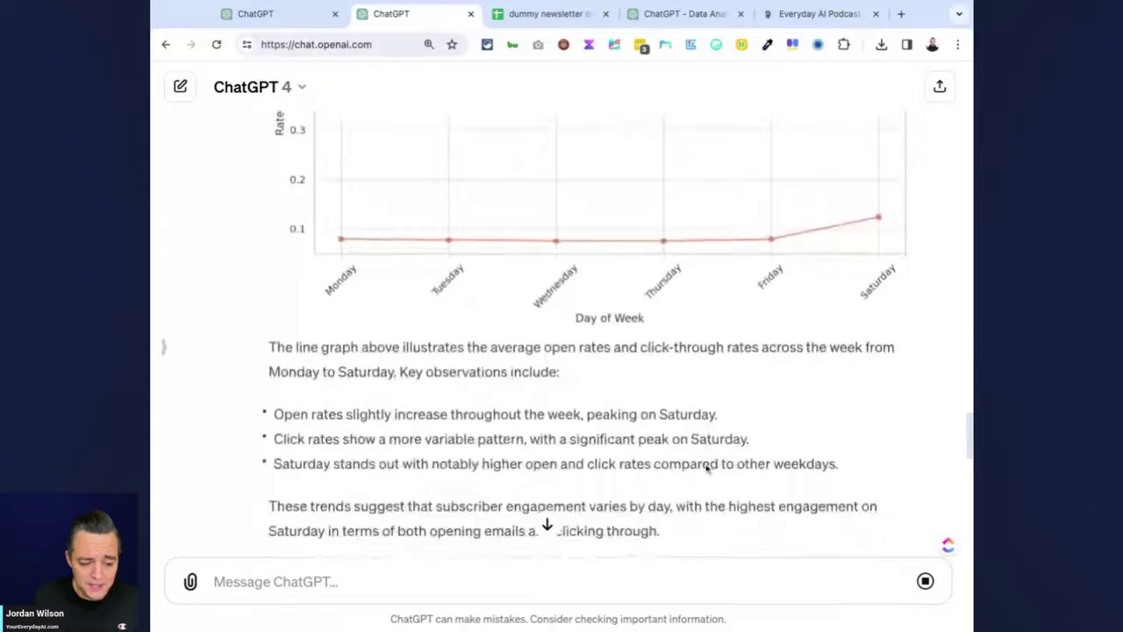
scroll(706, 466, "up", 11)
scroll(706, 464, "up", 15)
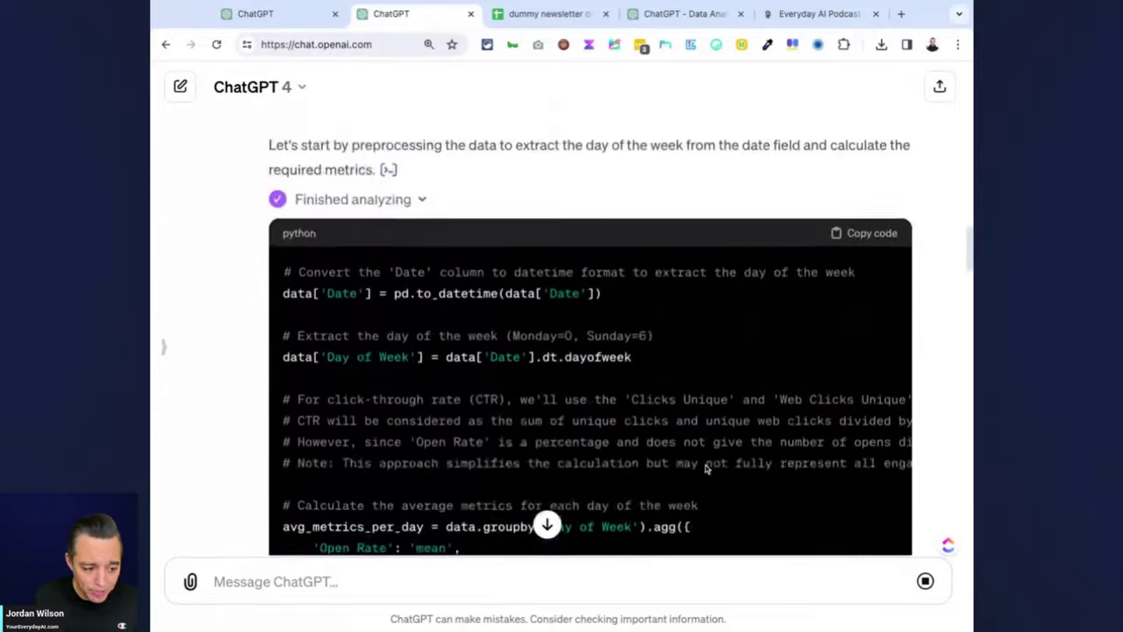
scroll(707, 467, "down", 12)
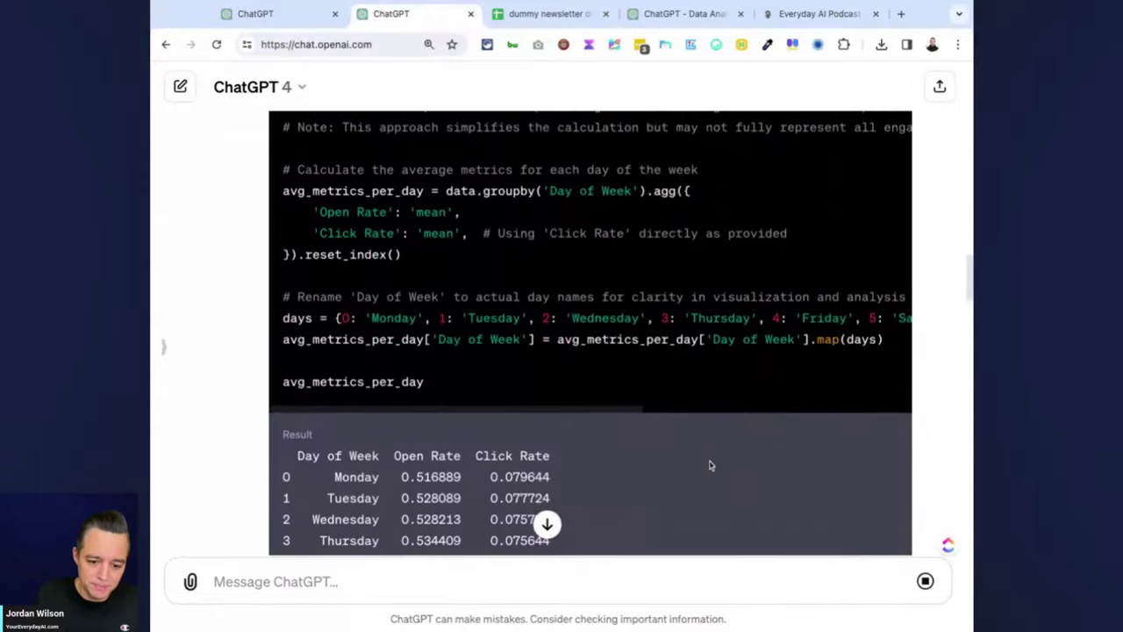
scroll(710, 465, "down", 15)
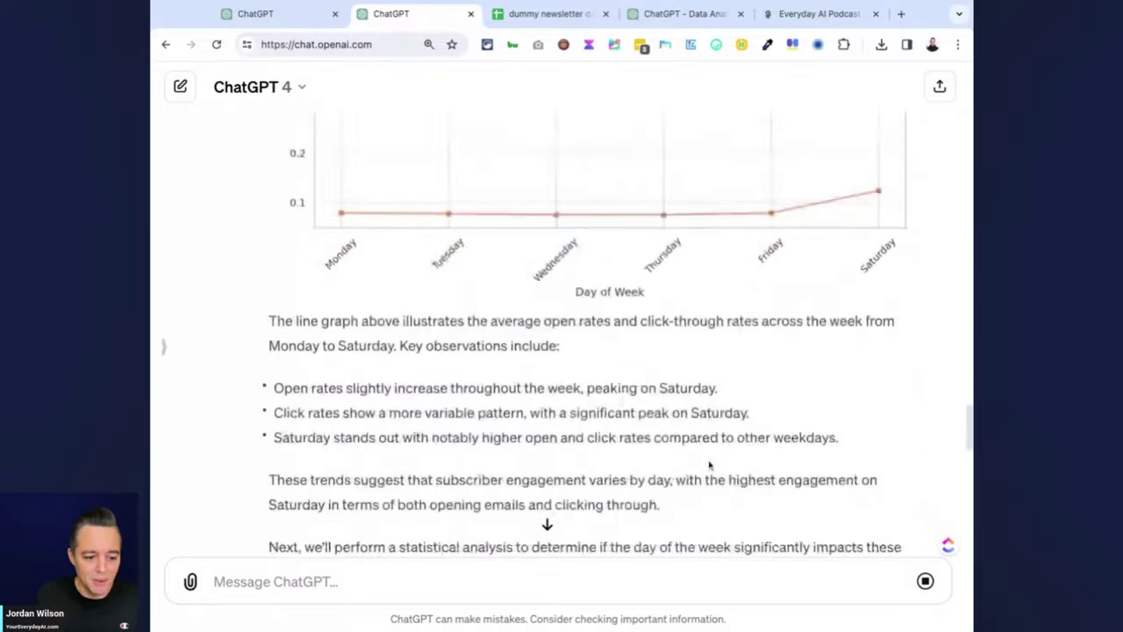
scroll(711, 466, "down", 15)
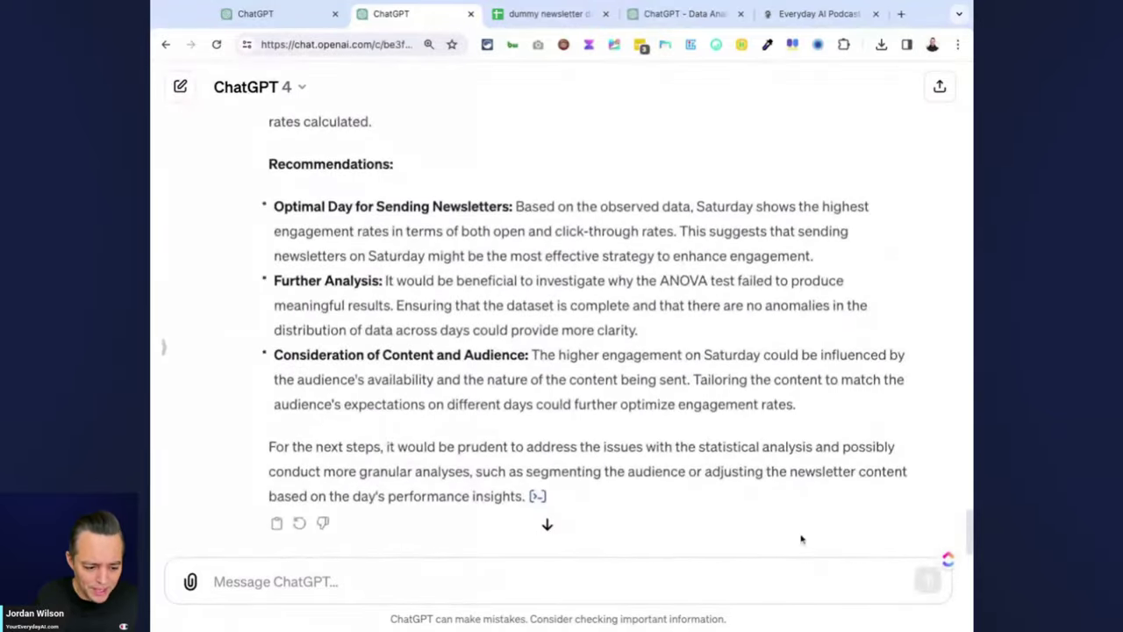
scroll(815, 527, "down", 1)
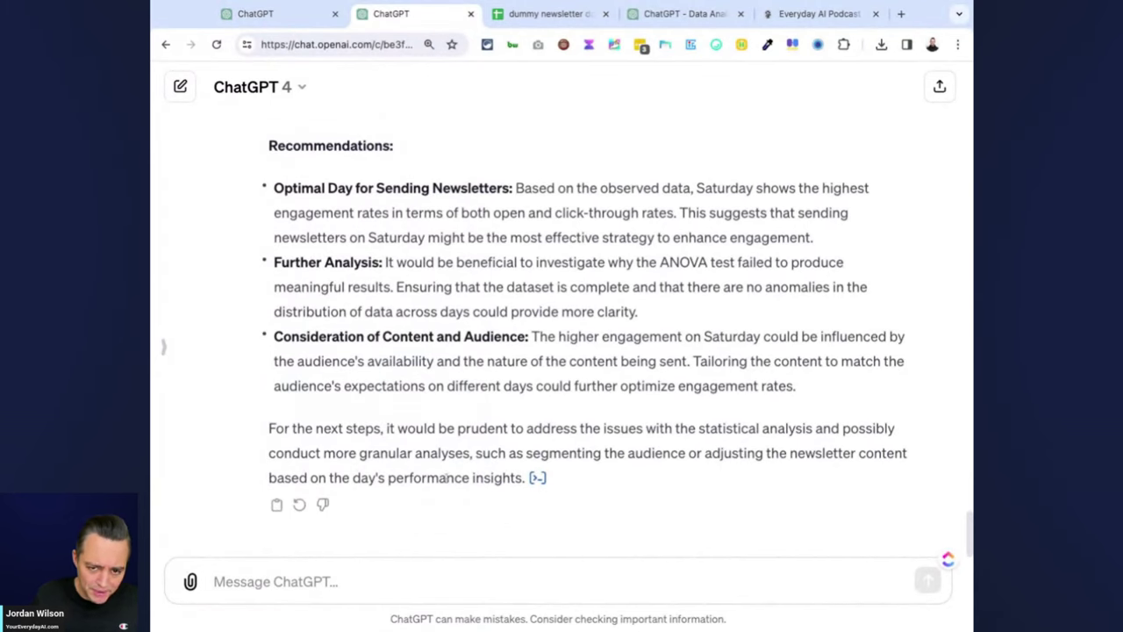
- Attach the dummy newsletter data spreadsheet to the drafted Data Analyst prompt and send it
left_click(689, 15)
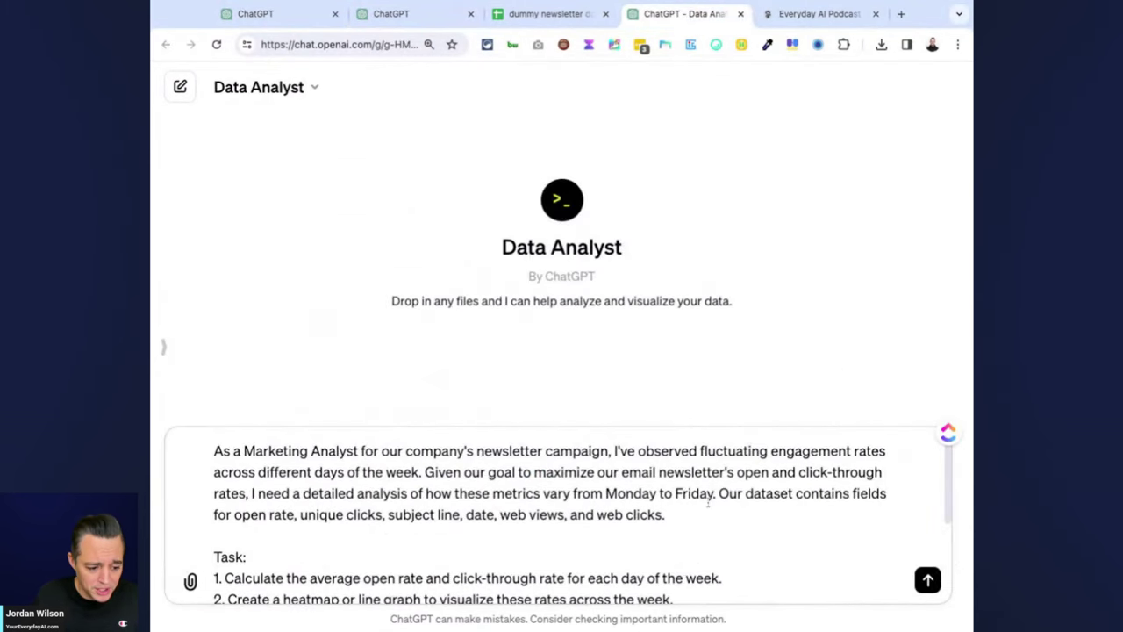
scroll(491, 578, "down", 2)
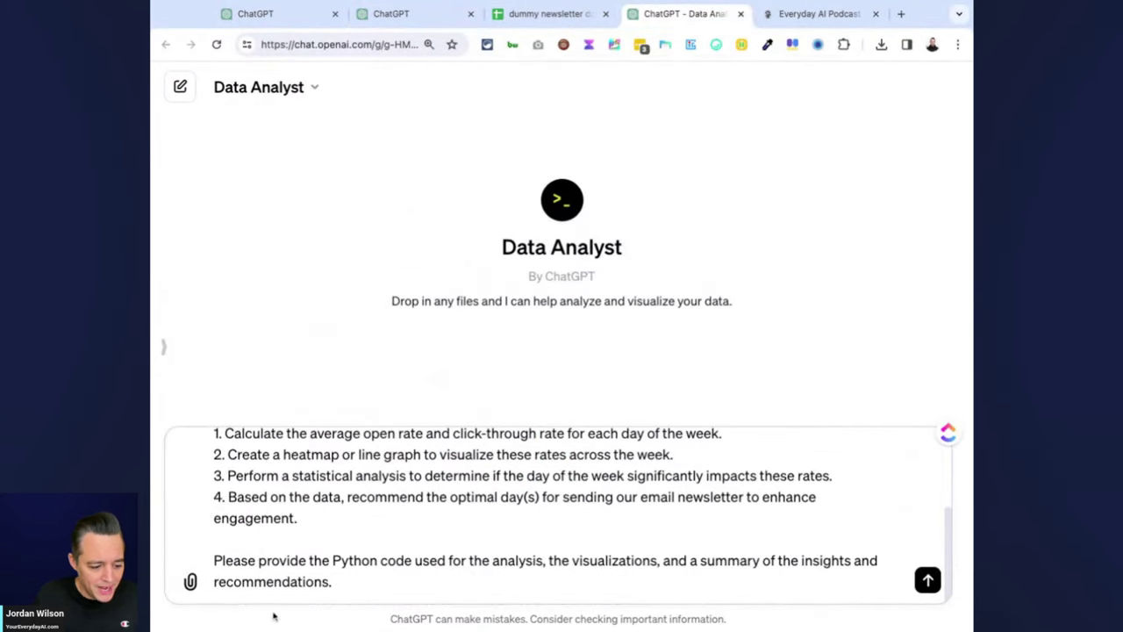
left_click(191, 582)
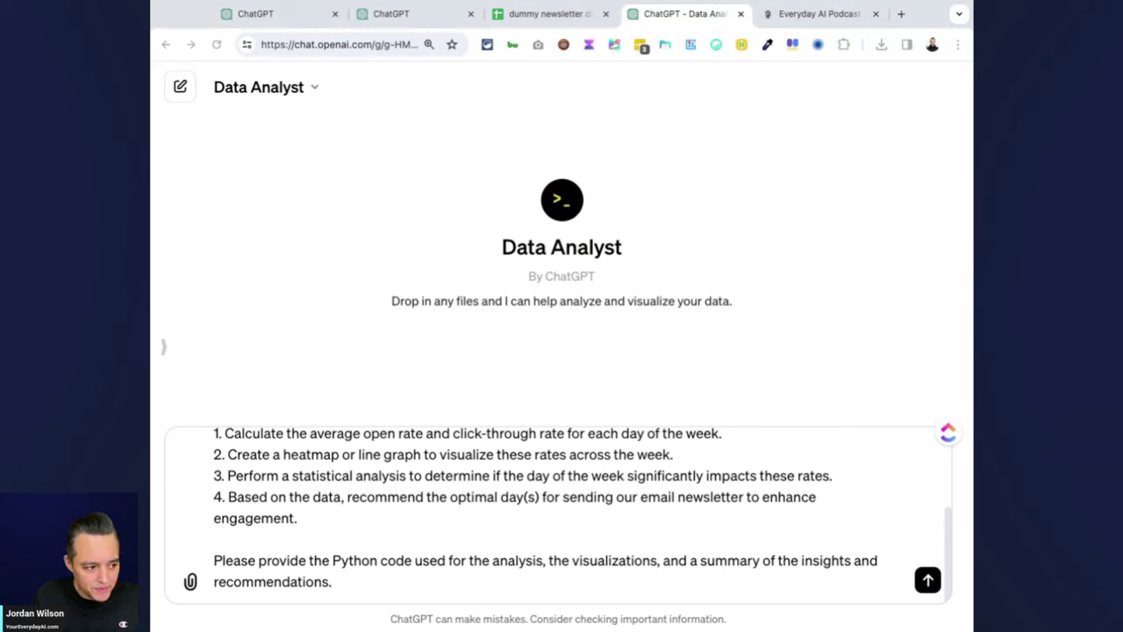
key("Return")
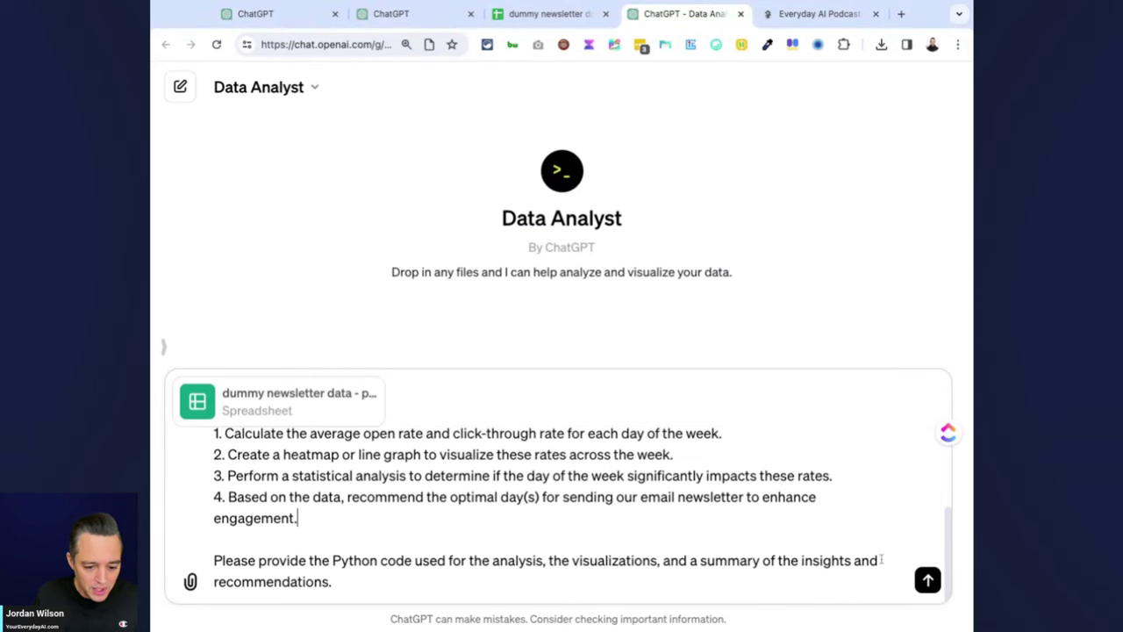
left_click(929, 581)
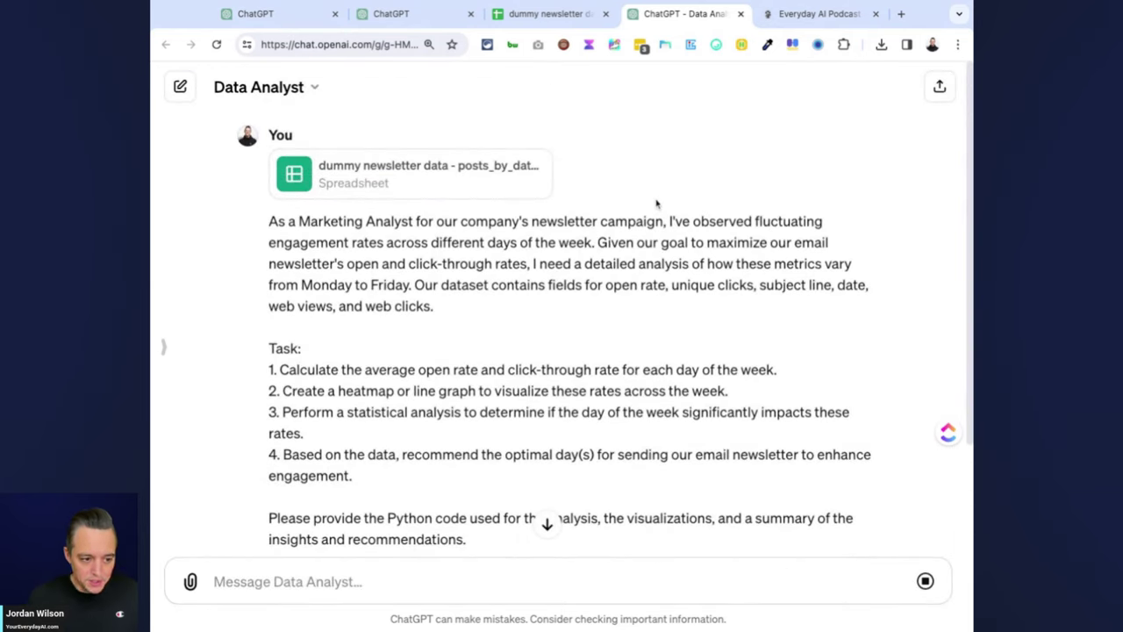
- Review Data Analyst's pandas loading code, data.head() preview and the list of dataset fields
scroll(641, 235, "down", 3)
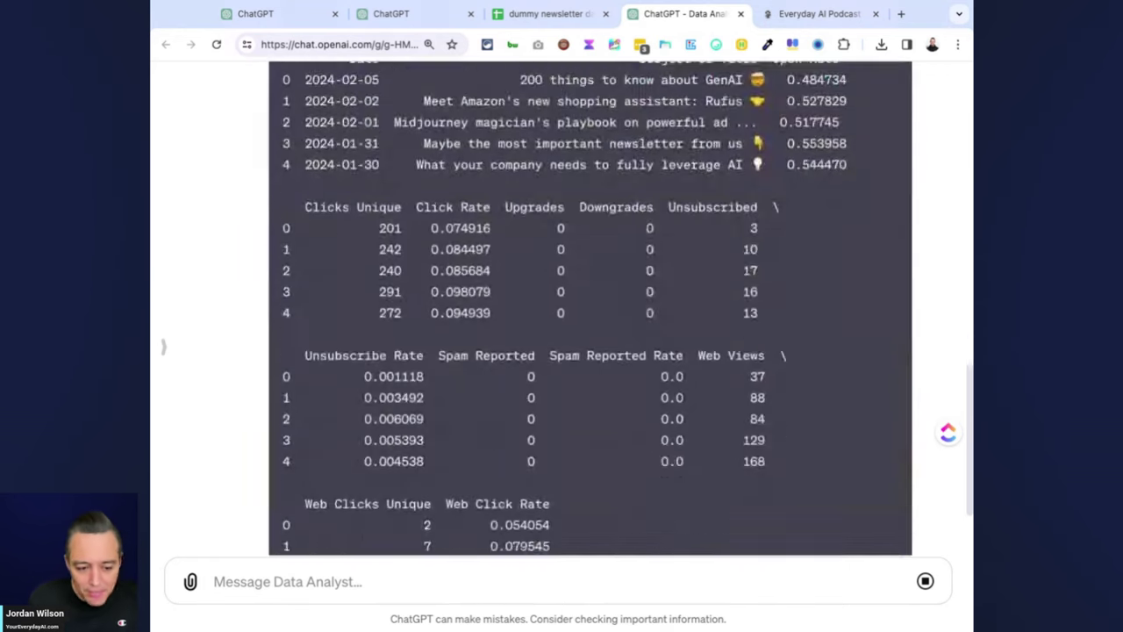
scroll(653, 359, "up", 5)
scroll(659, 357, "up", 2)
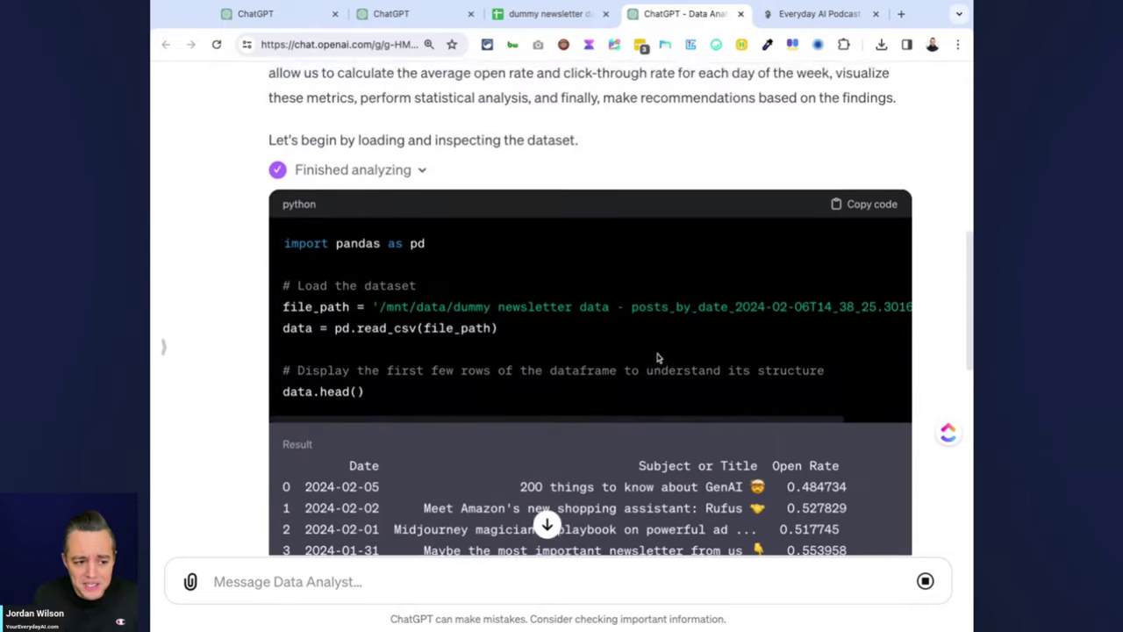
scroll(657, 356, "down", 1)
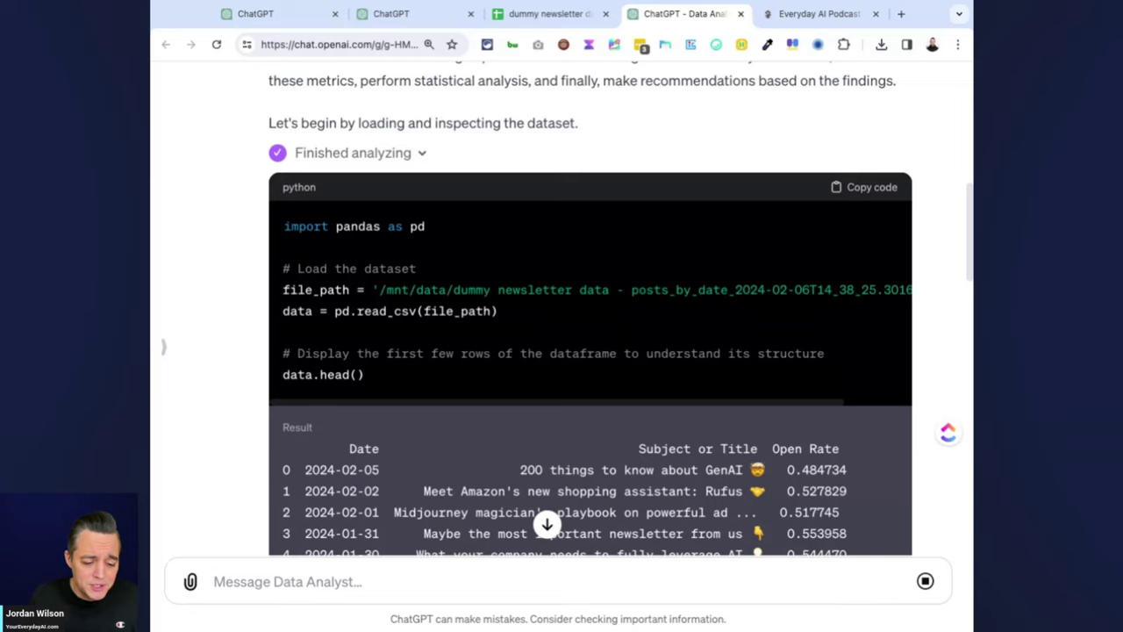
scroll(659, 373, "down", 10)
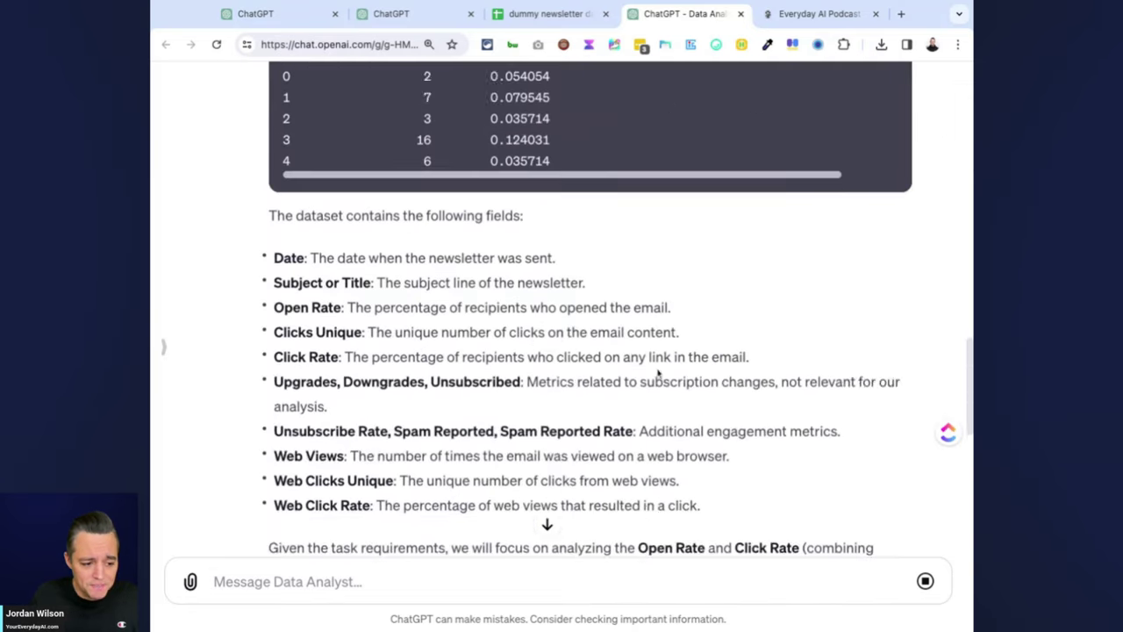
scroll(658, 373, "down", 5)
scroll(663, 369, "up", 9)
scroll(664, 369, "up", 3)
- Close the second ChatGPT tab and read Data Analyst's Monday–Friday average open and click rates
left_click(396, 15)
key("ctrl+w")
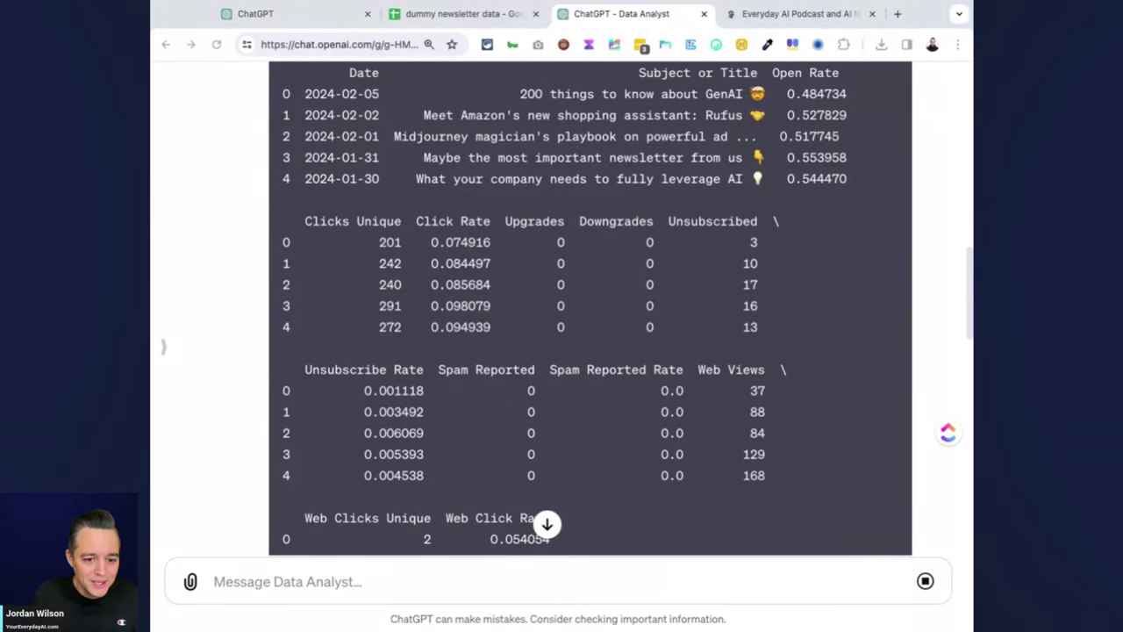
scroll(738, 247, "up", 5)
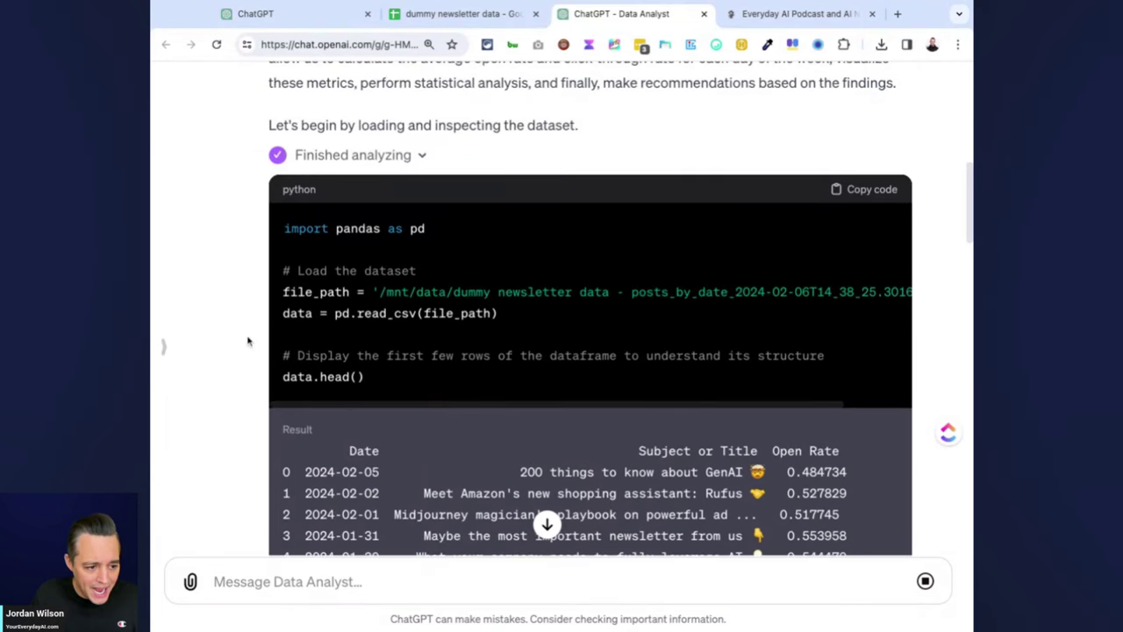
scroll(433, 350, "down", 1)
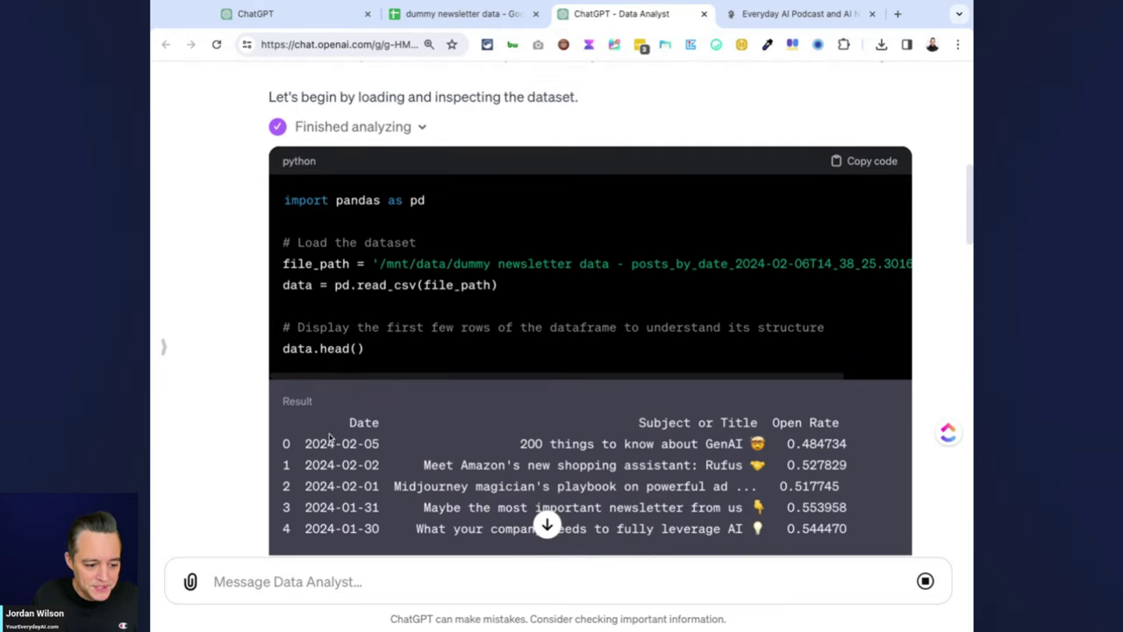
scroll(379, 437, "down", 1)
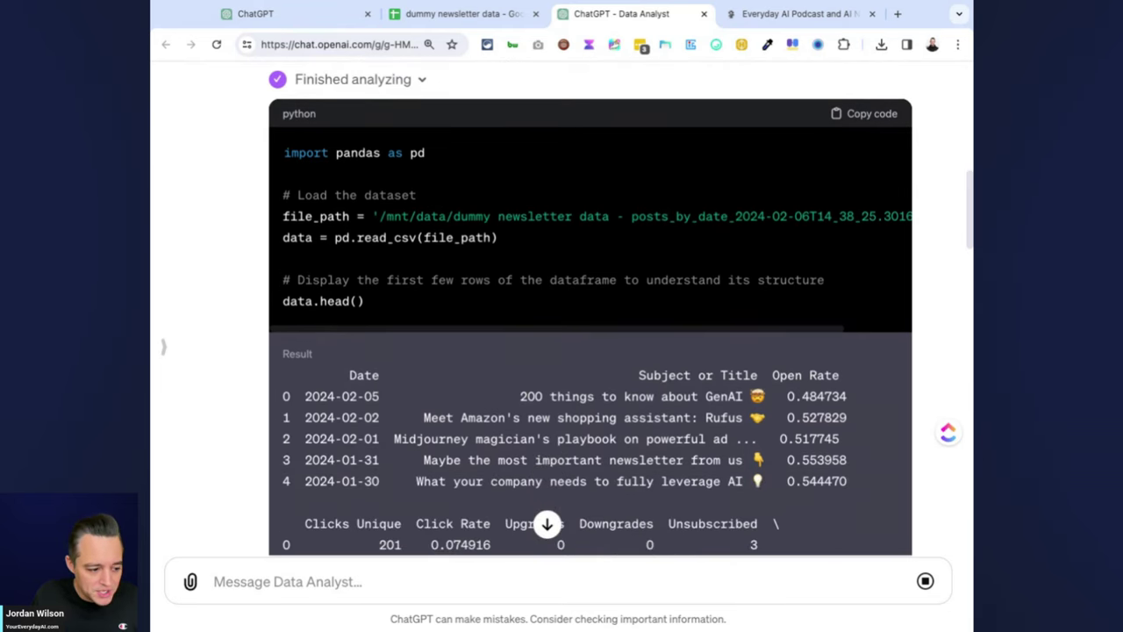
scroll(371, 431, "down", 5)
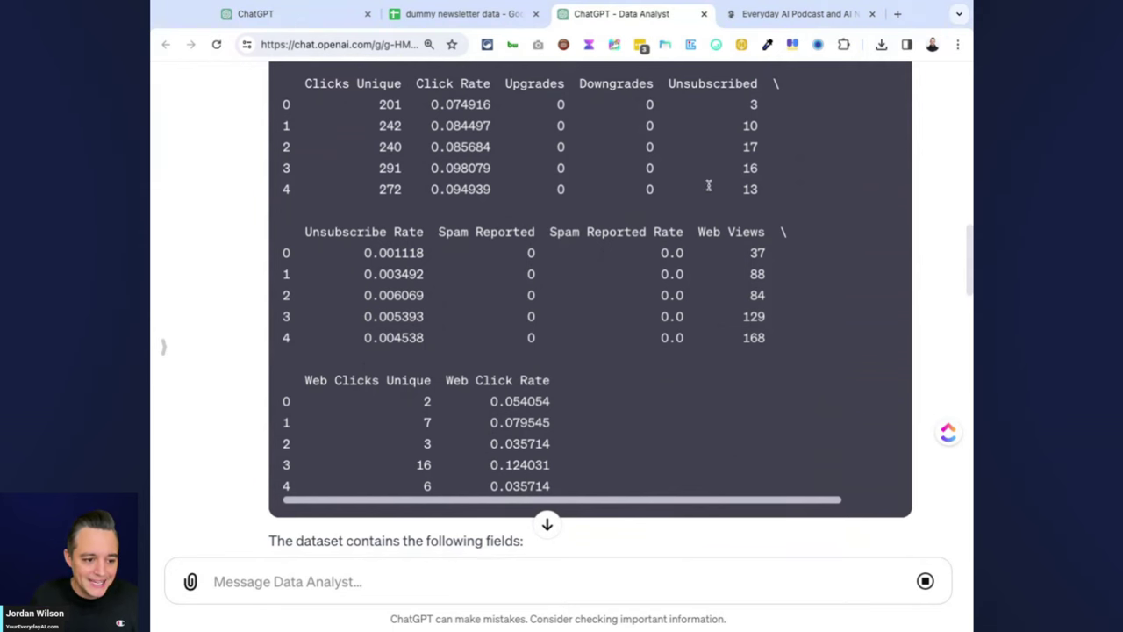
scroll(710, 185, "up", 15)
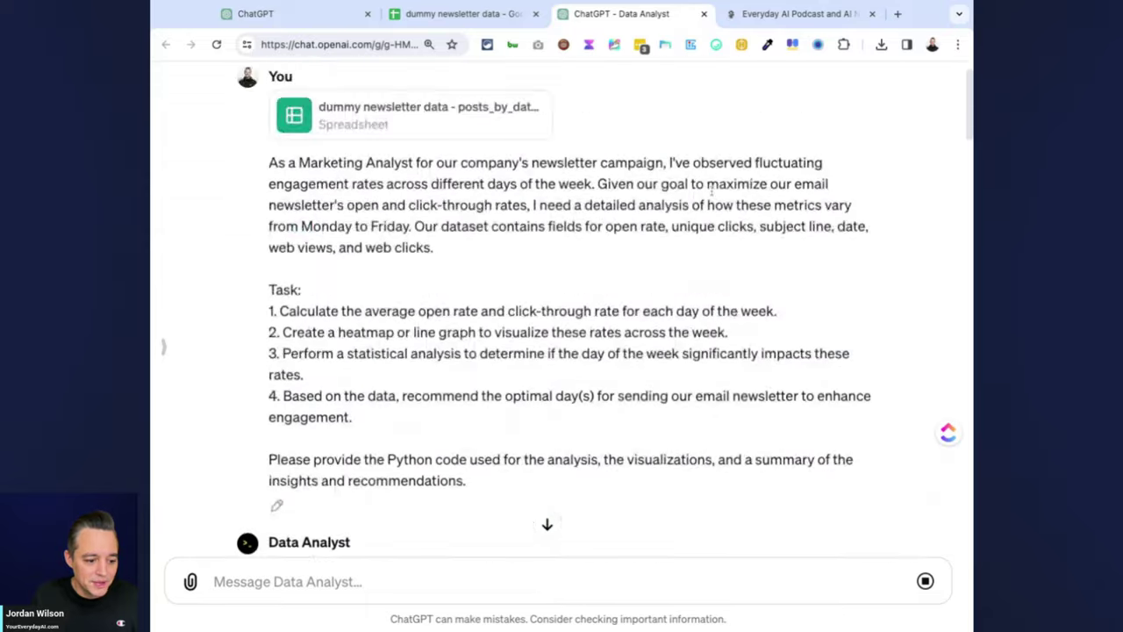
scroll(711, 187, "down", 20)
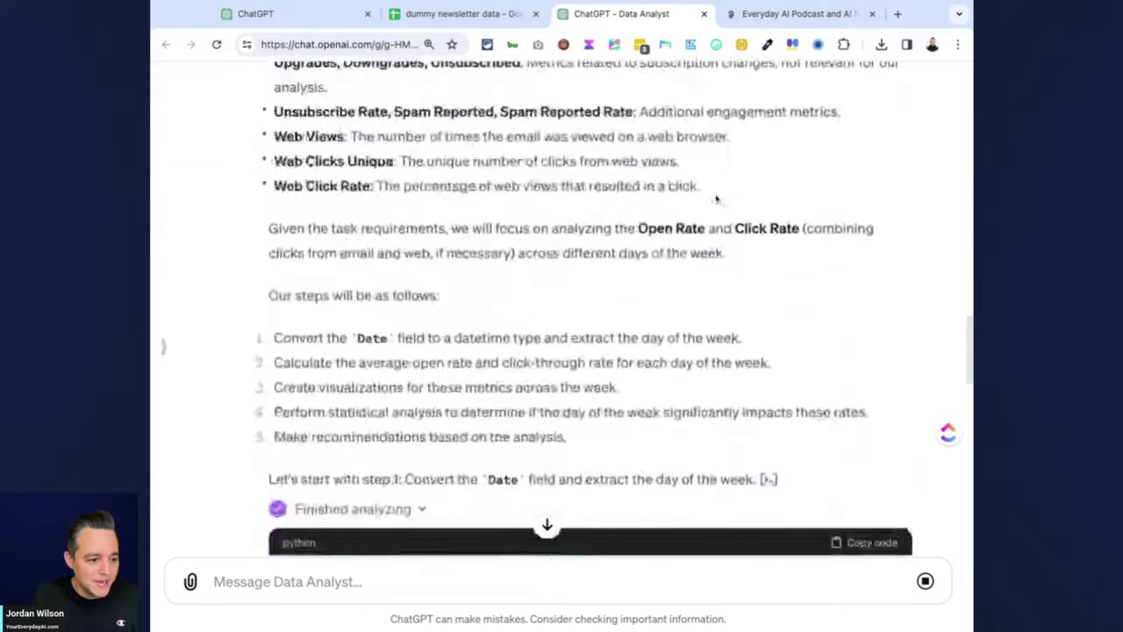
scroll(718, 201, "down", 4)
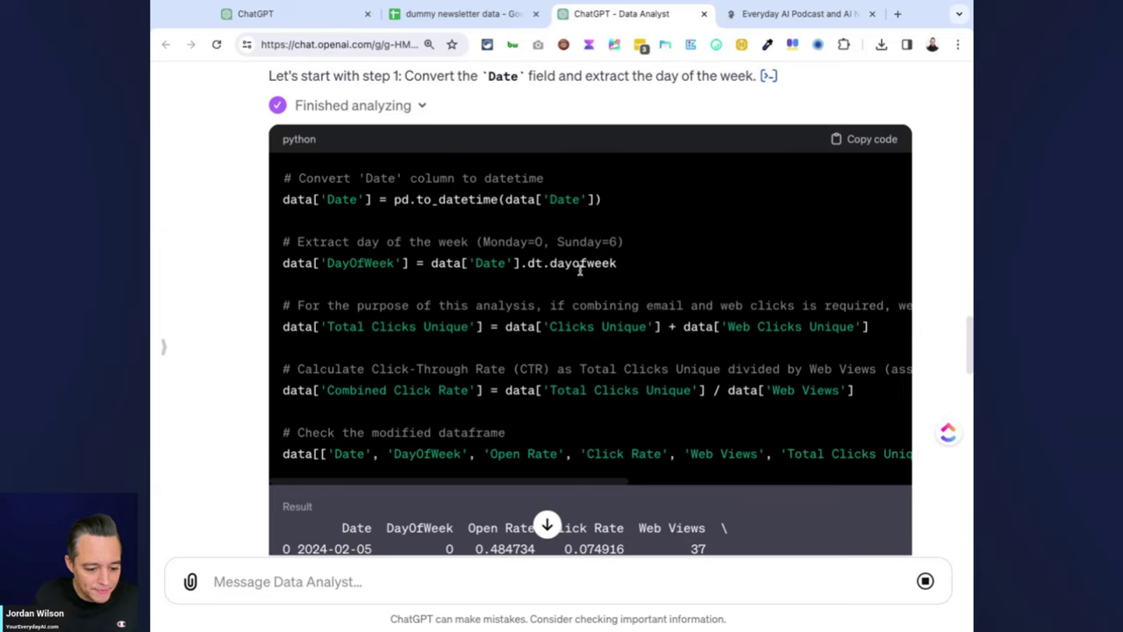
scroll(583, 261, "down", 10)
scroll(583, 261, "down", 1)
scroll(447, 267, "down", 4)
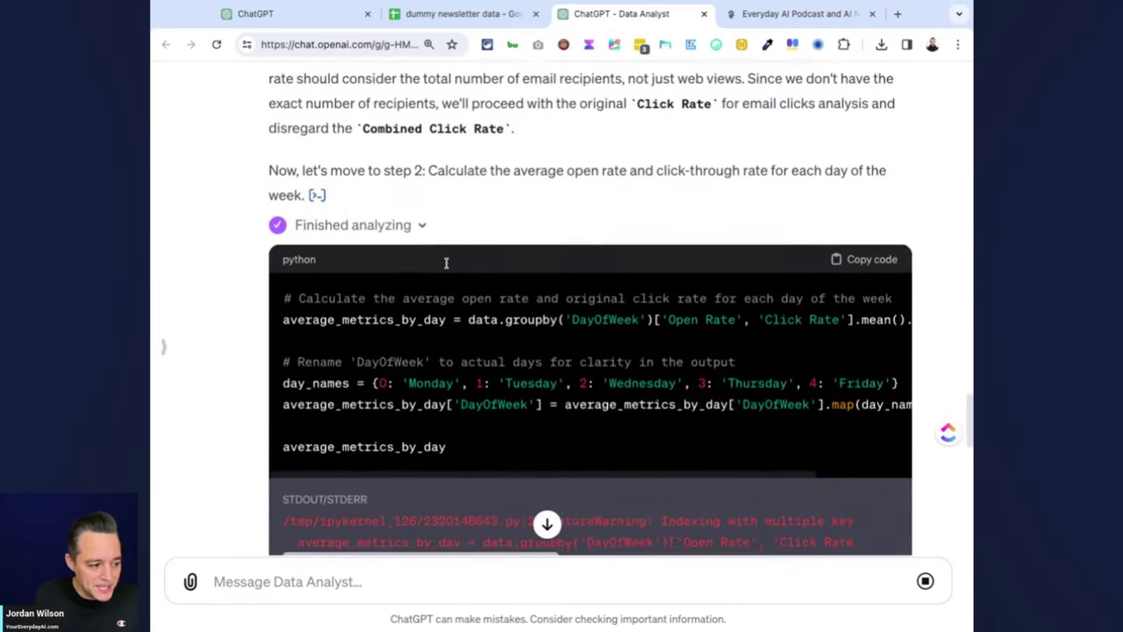
- Follow the reply to the Visualization plotting code, briefly selecting its FutureWarning output line
scroll(447, 263, "up", 2)
scroll(355, 263, "up", 4)
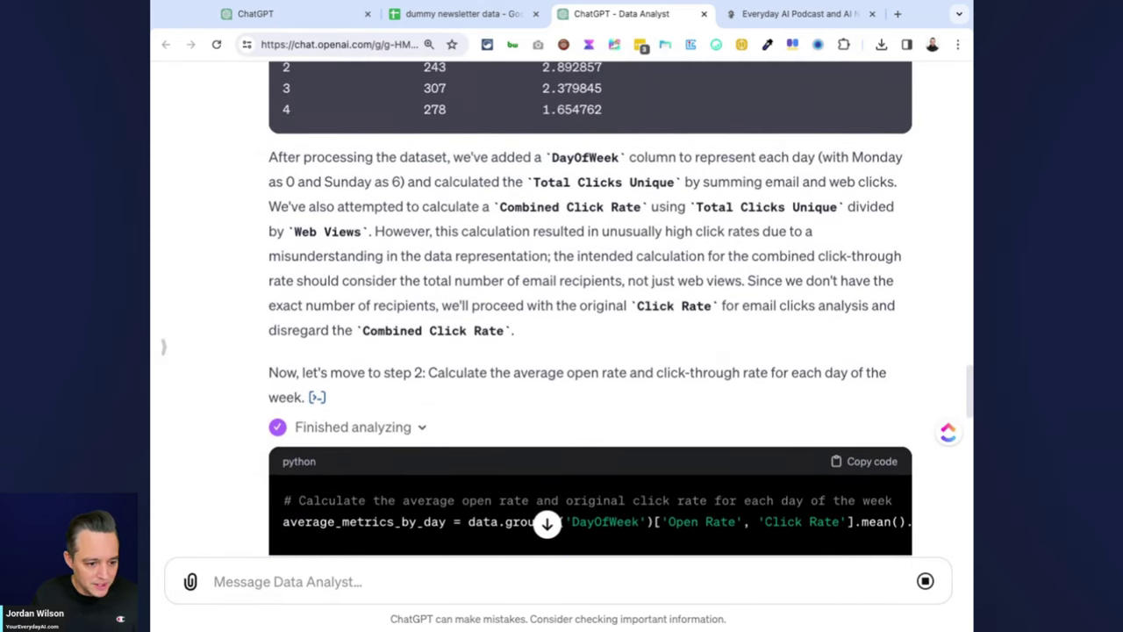
scroll(387, 307, "down", 5)
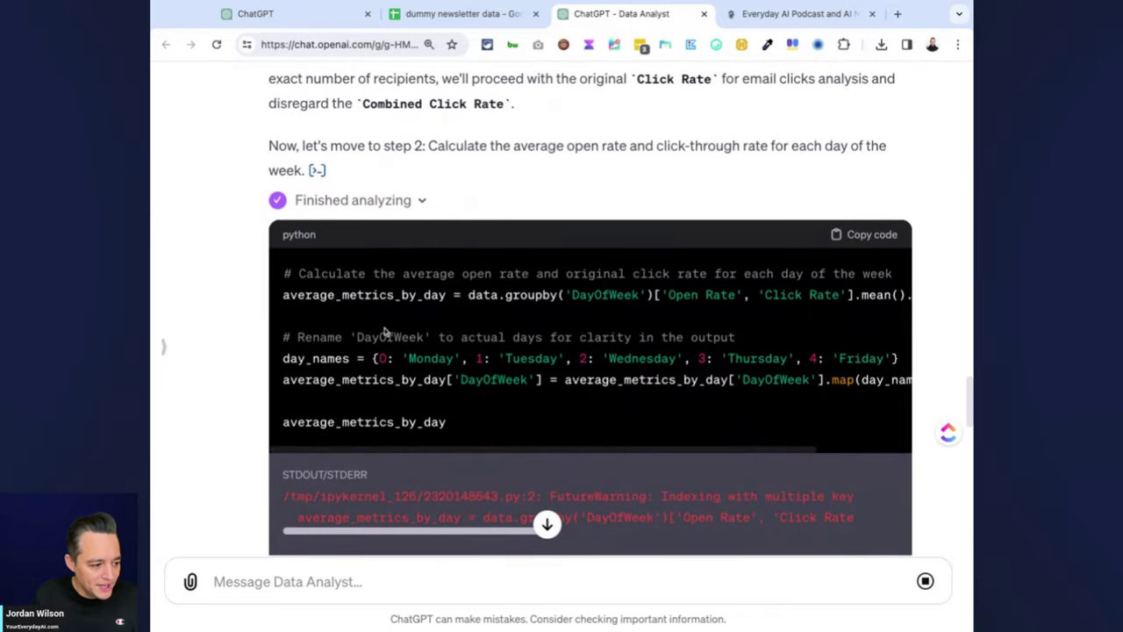
scroll(386, 330, "down", 5)
scroll(176, 348, "down", 3)
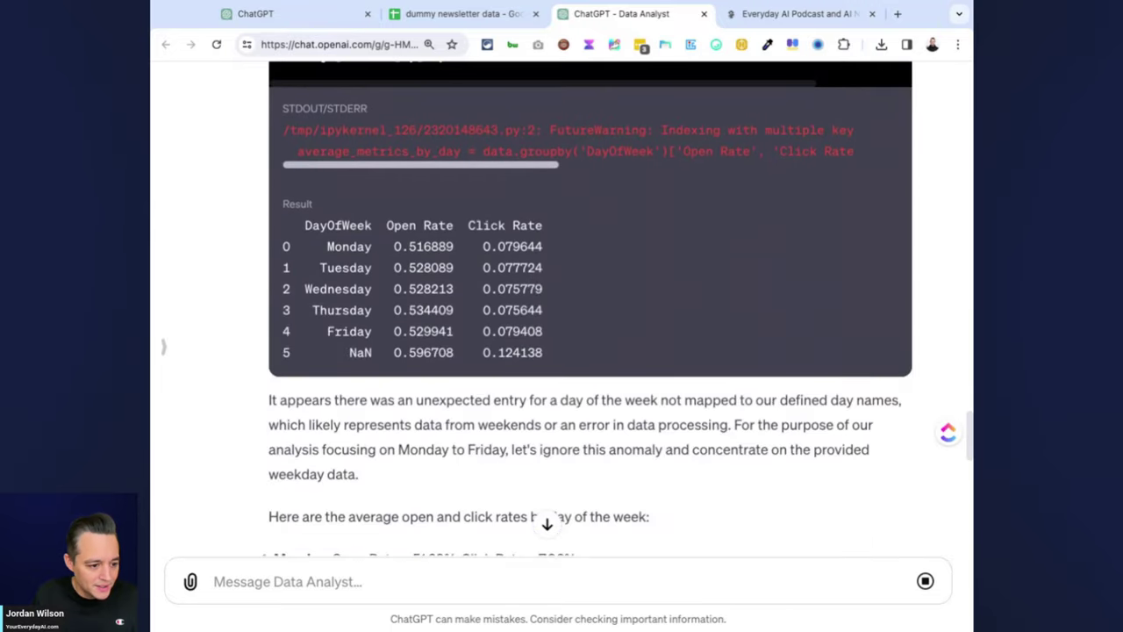
scroll(432, 316, "up", 4)
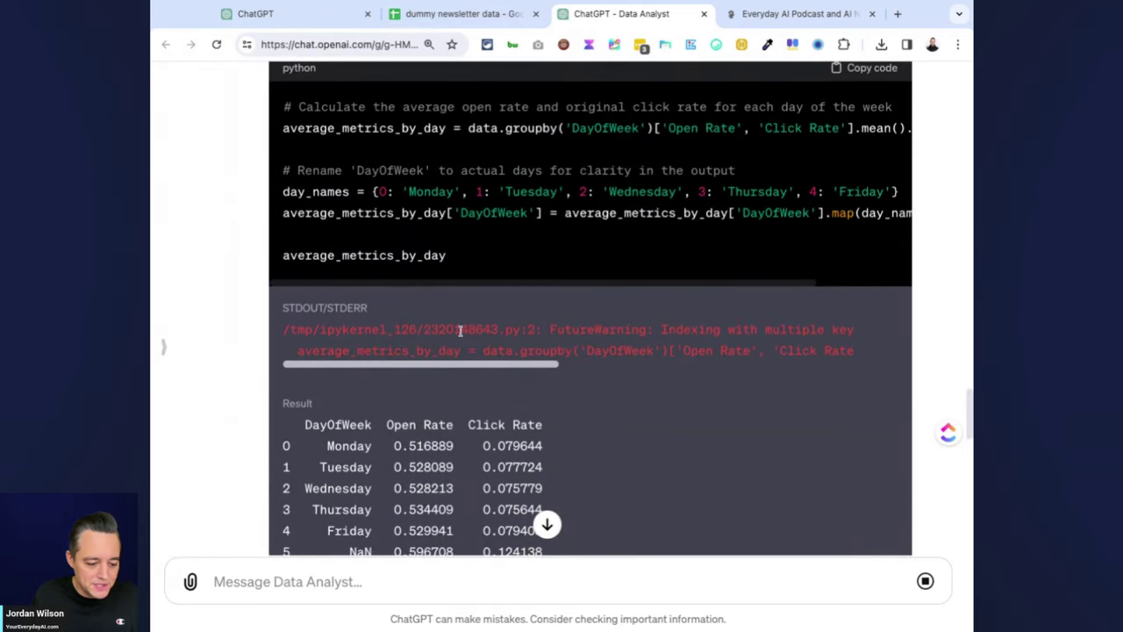
triple_click(455, 338)
left_click(458, 333)
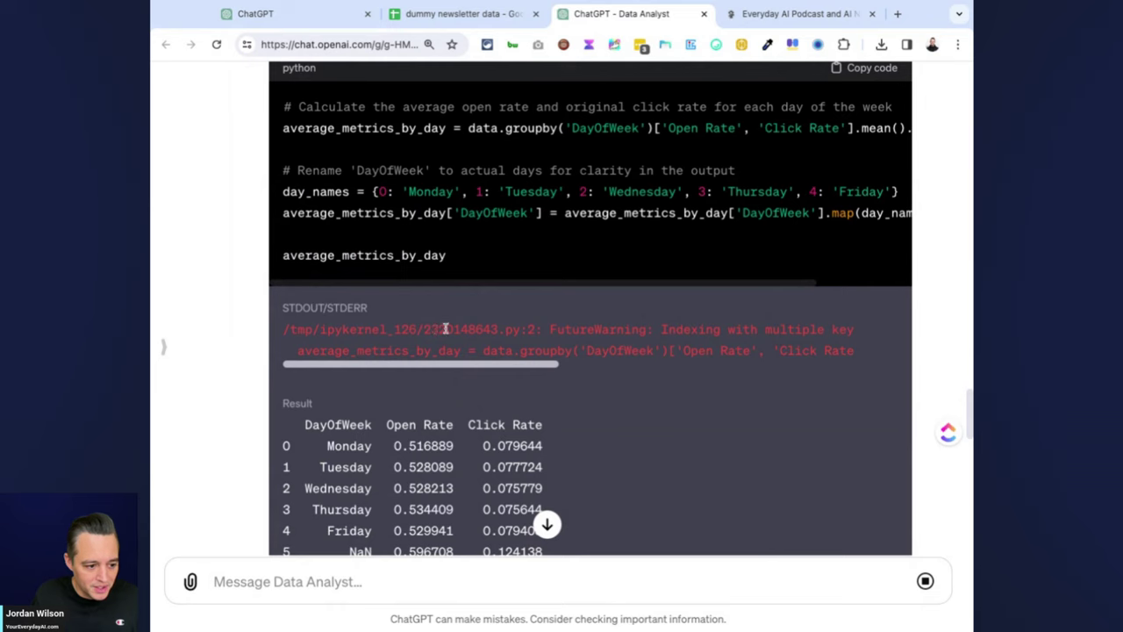
scroll(449, 329, "up", 1)
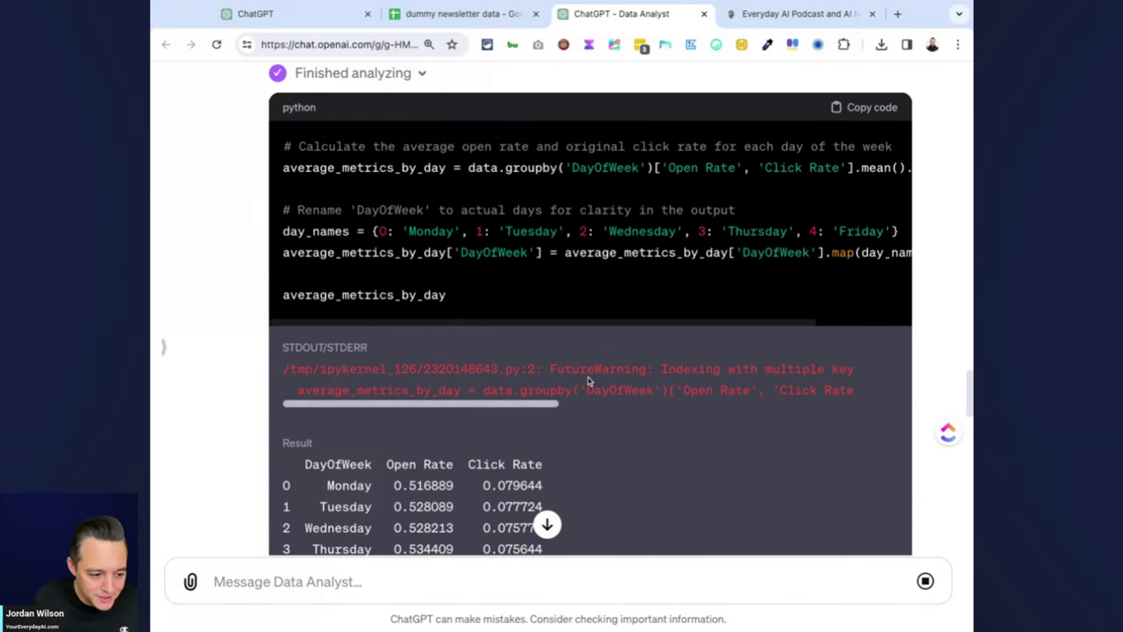
scroll(586, 378, "down", 5)
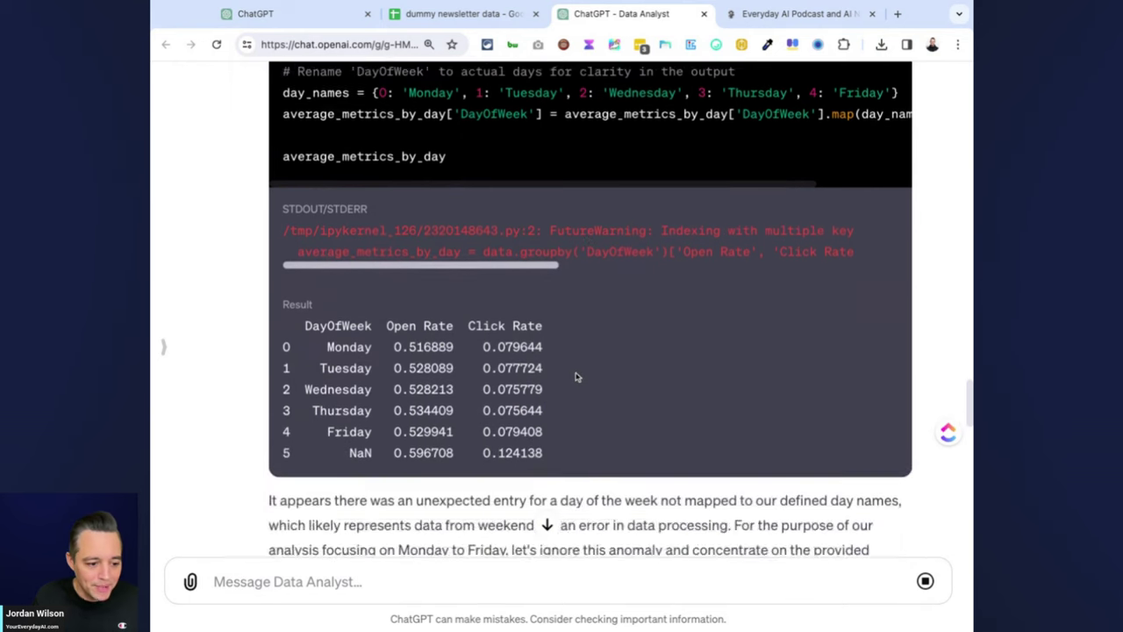
scroll(577, 373, "down", 2)
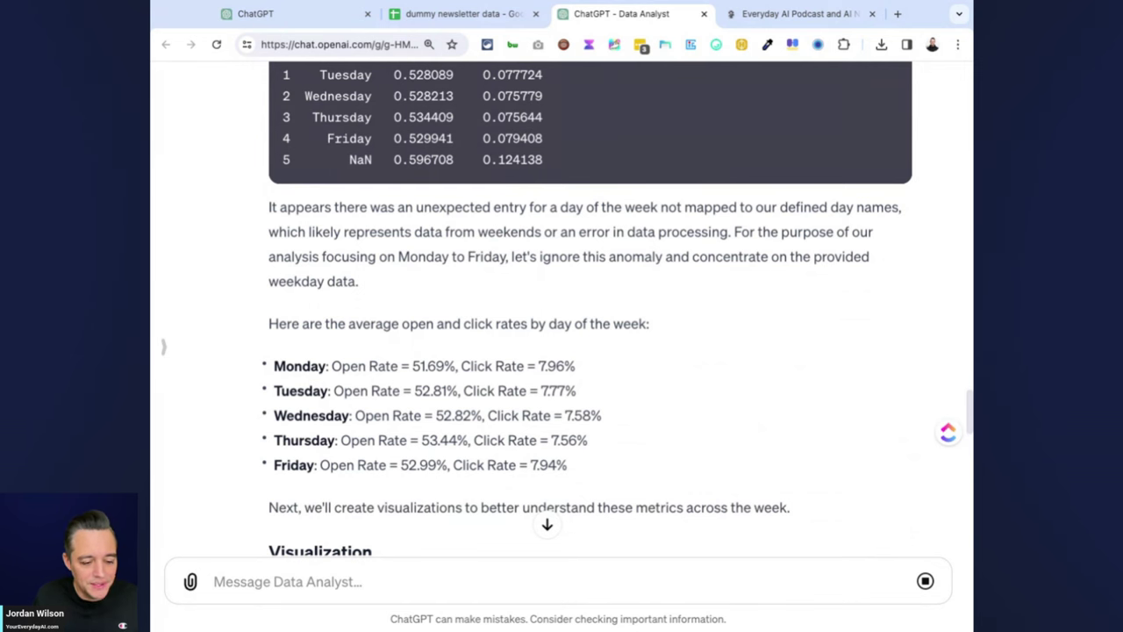
scroll(376, 395, "down", 5)
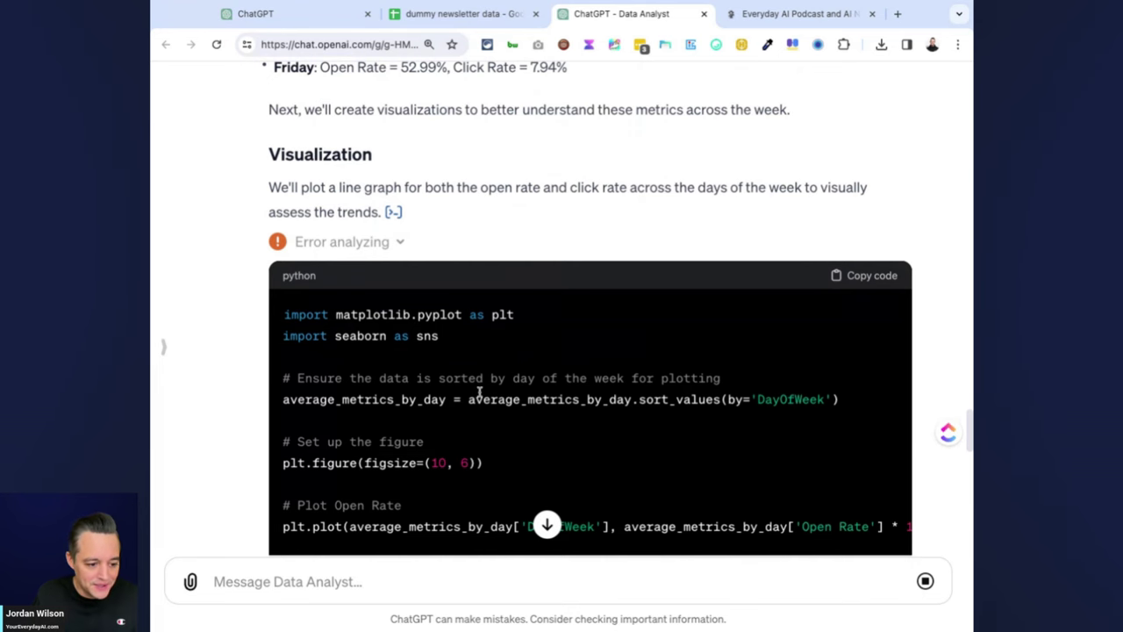
- Read through the plotting TypeError traceback and highlight its explanation, picking out 'NaN'
scroll(479, 392, "down", 4)
scroll(482, 389, "down", 1)
scroll(483, 387, "down", 2)
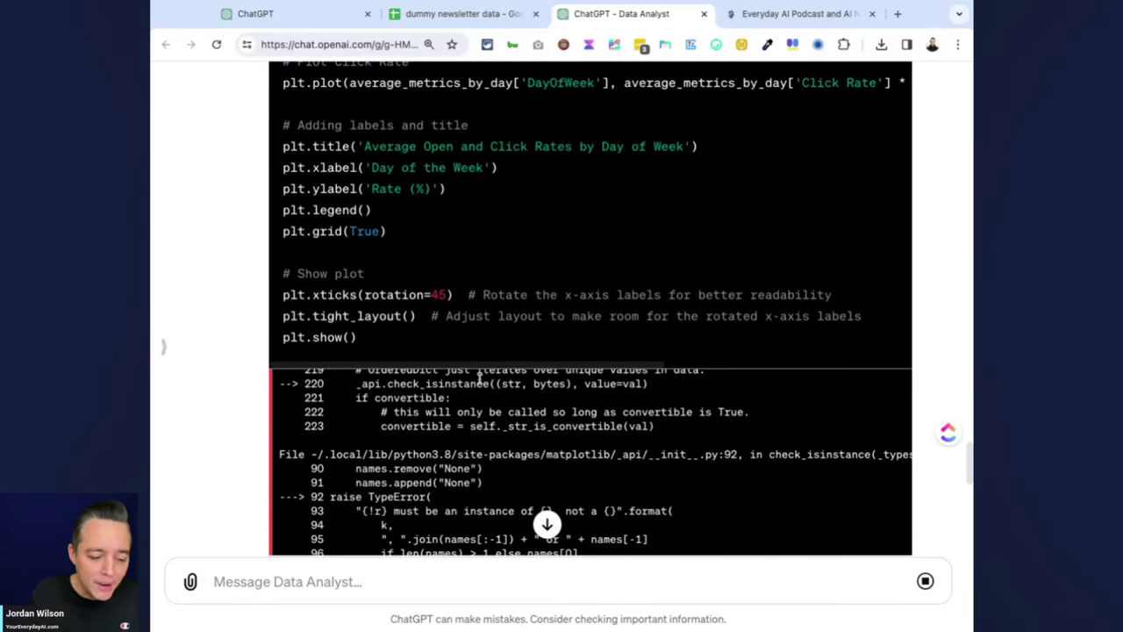
scroll(483, 388, "down", 3)
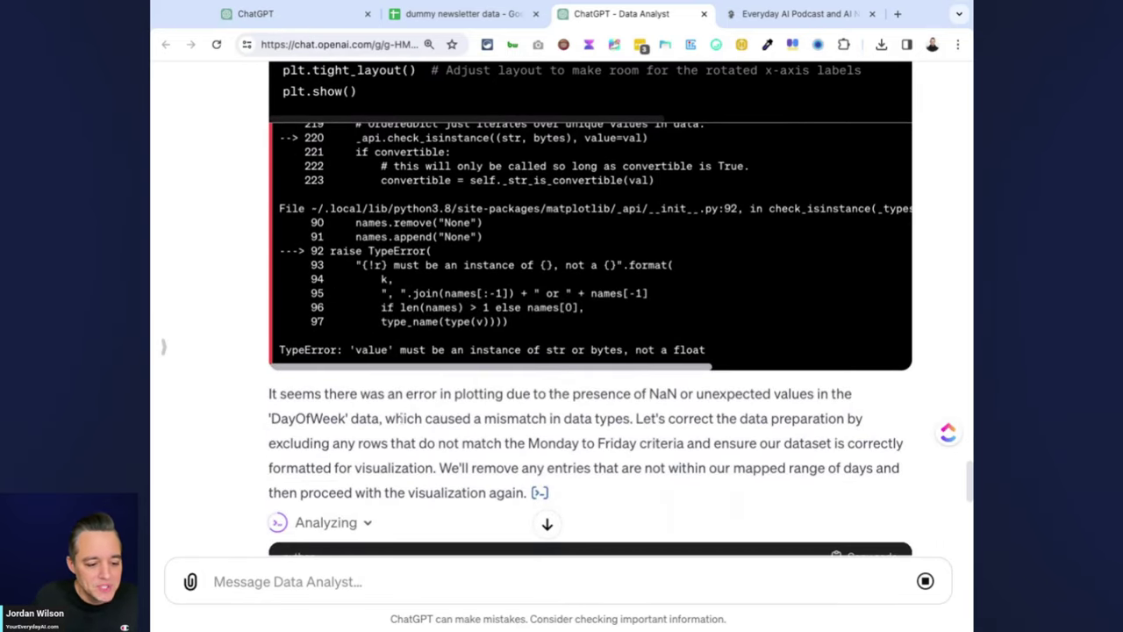
left_click_drag(307, 395, 555, 468)
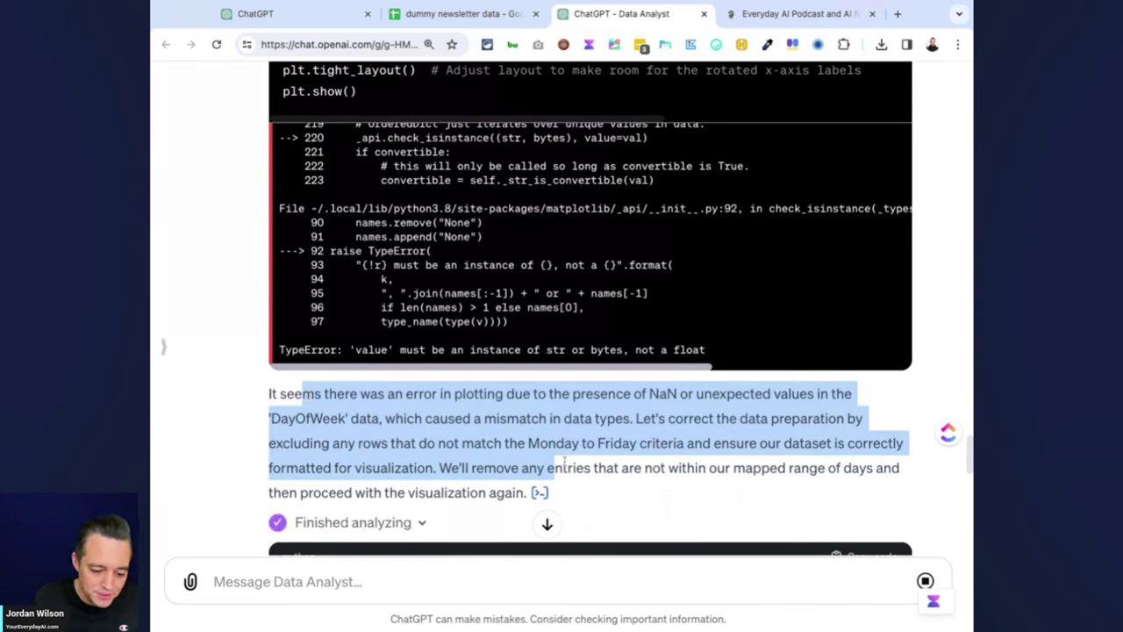
double_click(665, 395)
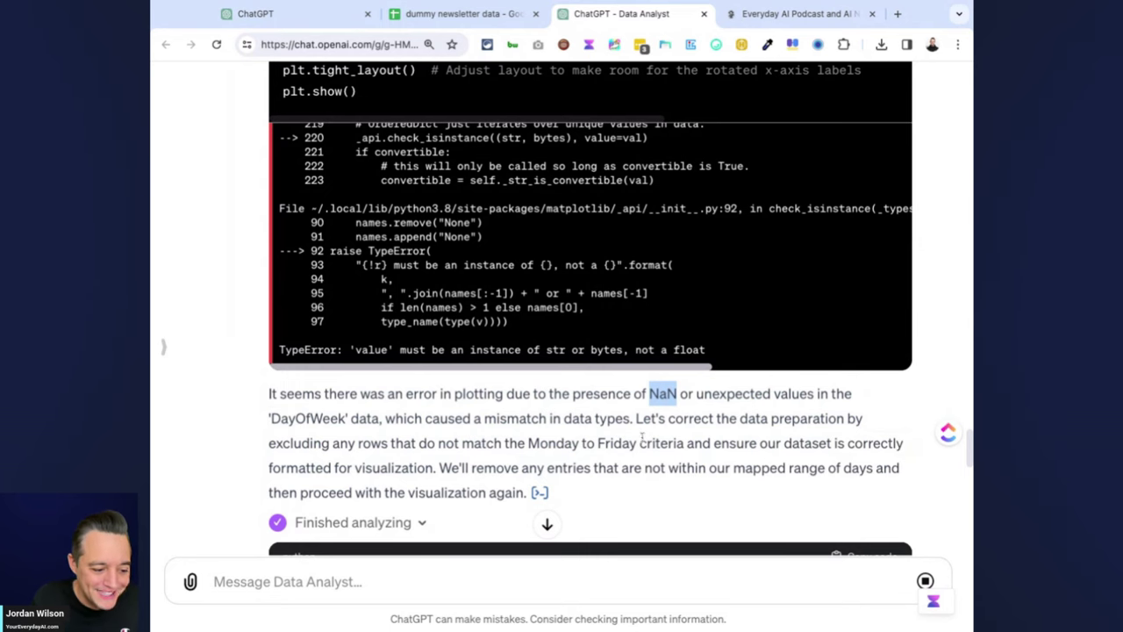
- Scroll down to the corrected plotting code that drops non-weekday rows
scroll(626, 439, "down", 3)
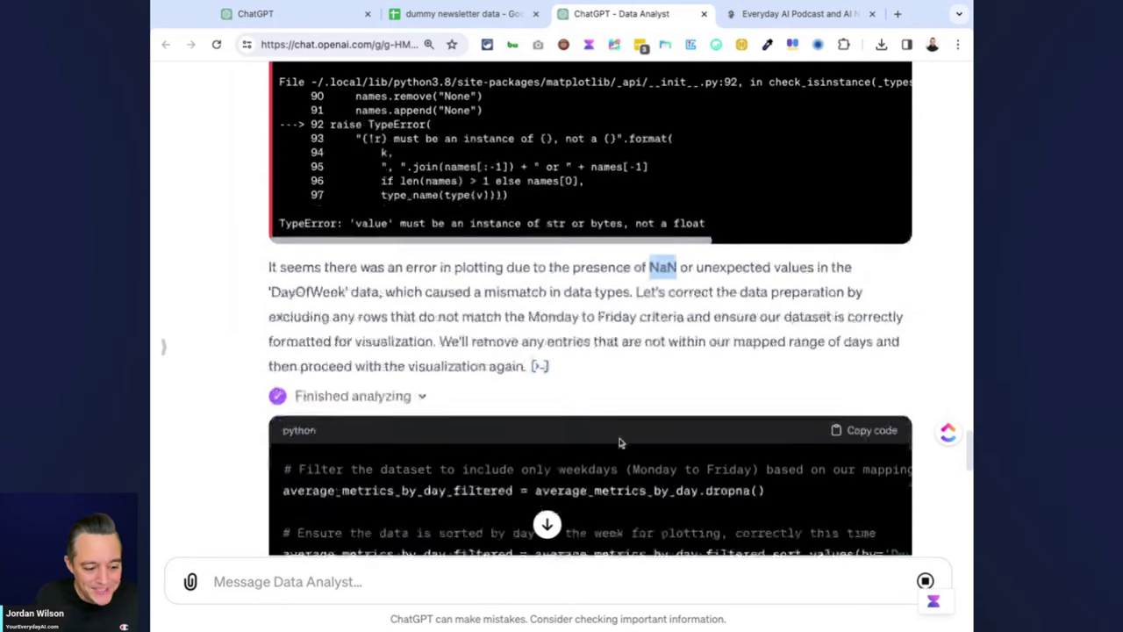
scroll(619, 443, "down", 1)
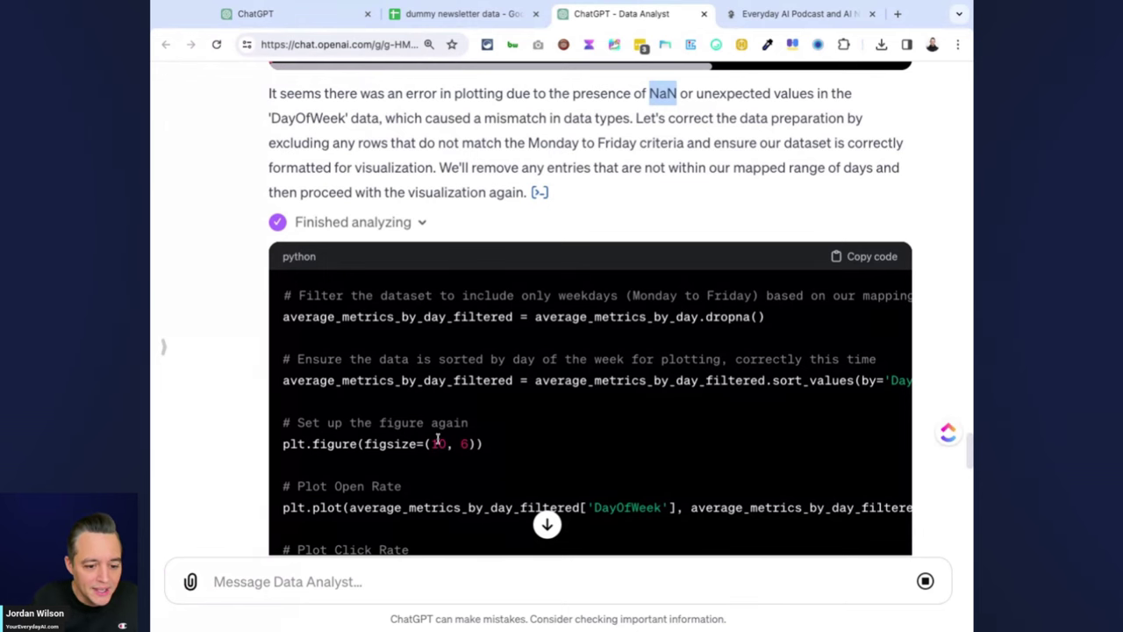
scroll(459, 419, "down", 2)
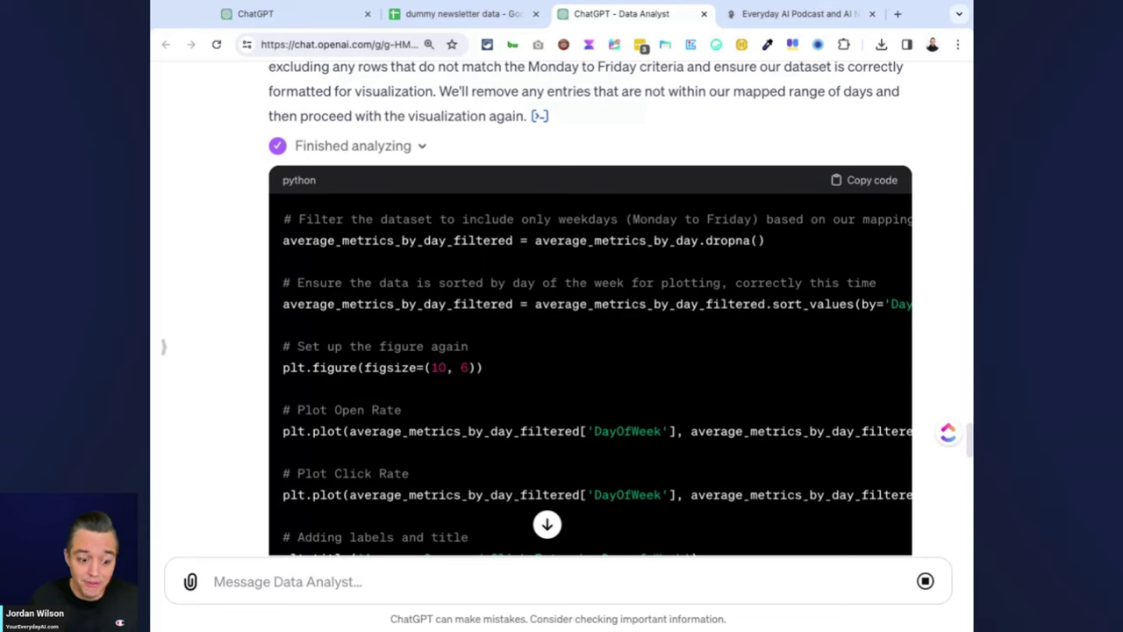
scroll(467, 407, "down", 6)
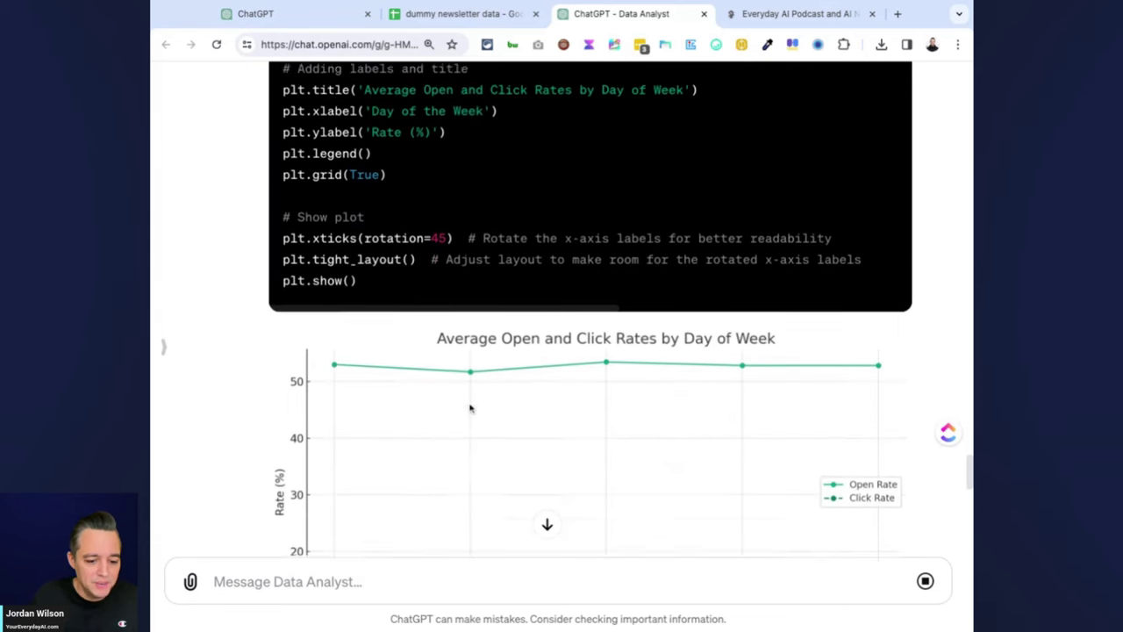
- Review the Data Analyst's chart and ANOVA (nan, nan) result, highlighting the response-generation error
scroll(470, 408, "down", 4)
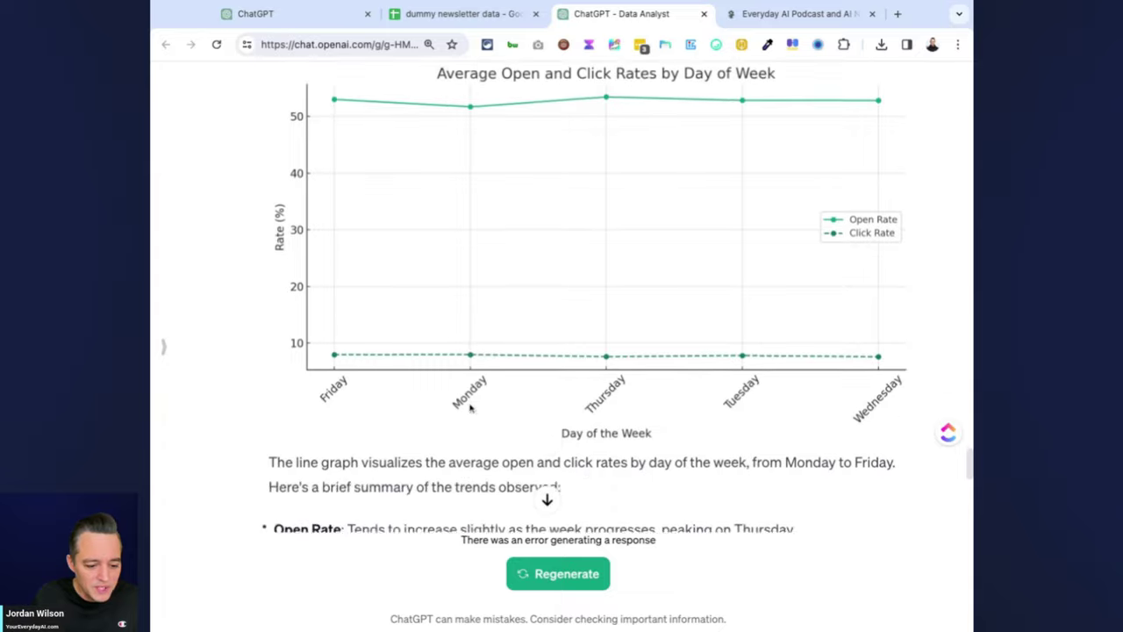
scroll(492, 431, "down", 6)
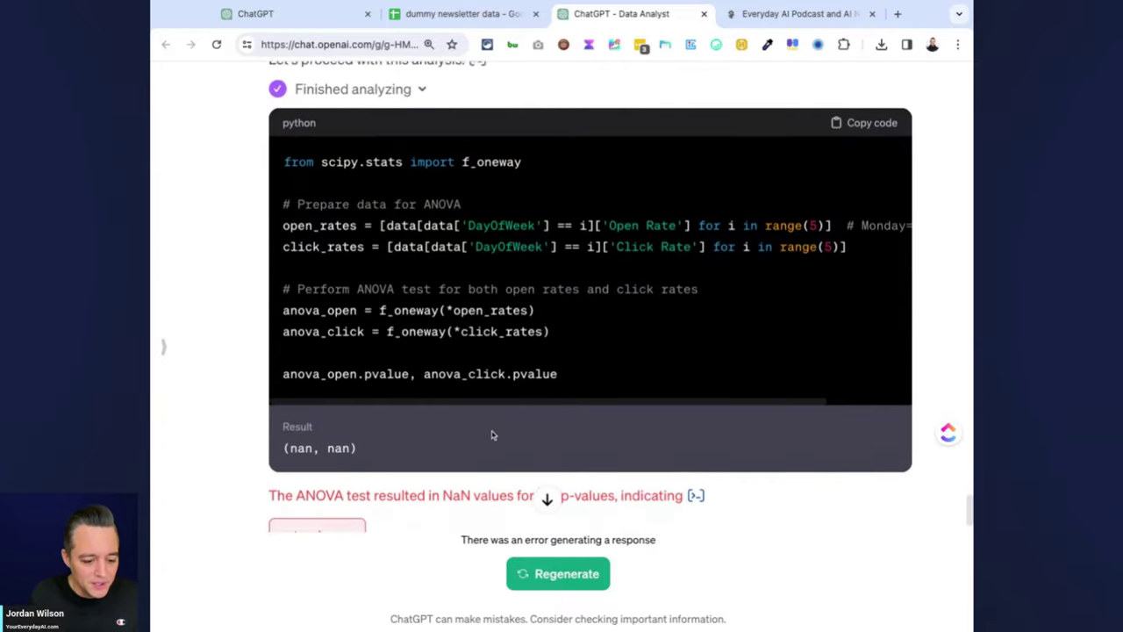
triple_click(558, 539)
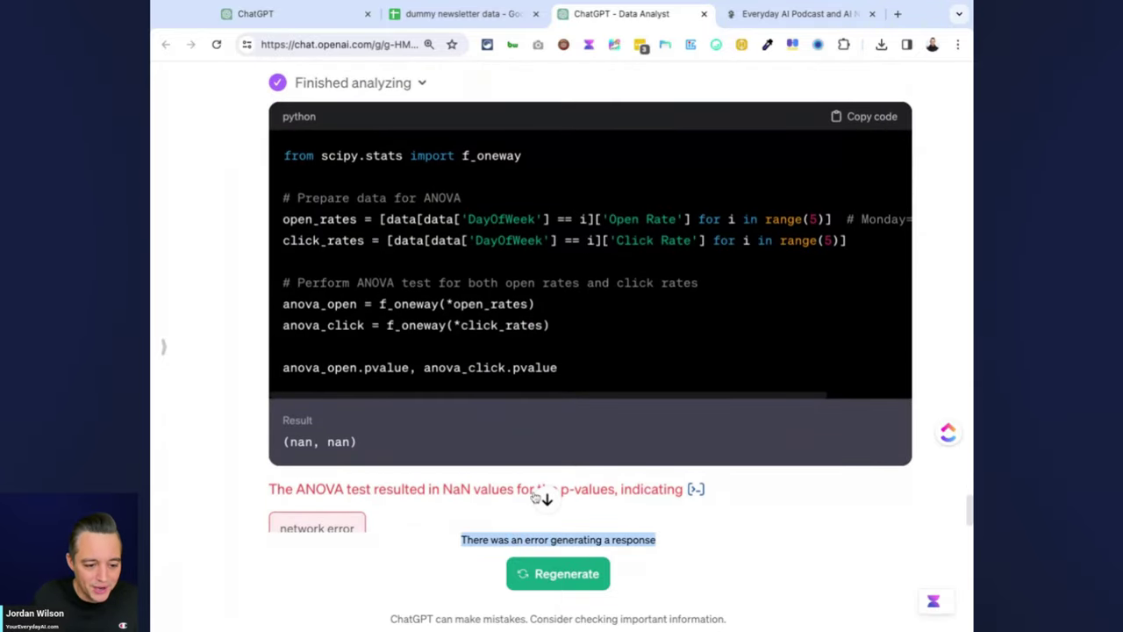
scroll(542, 497, "down", 1)
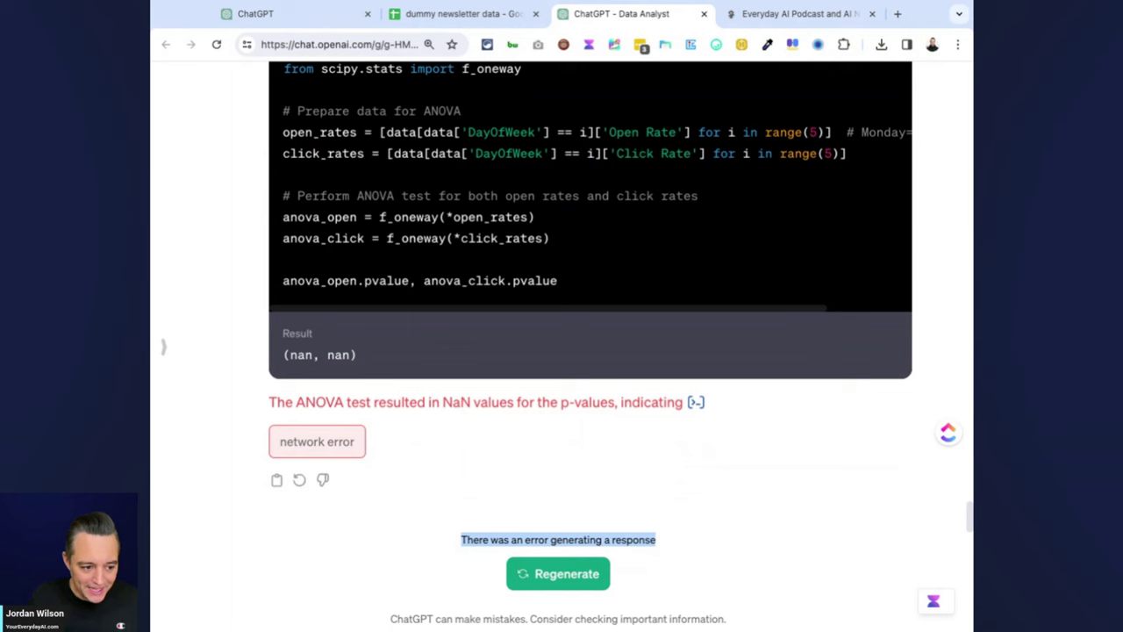
- Clear the selection and bring up the ChatGPT 4 chat's open and click rate chart
left_click(401, 376)
scroll(401, 375, "up", 8)
scroll(401, 370, "up", 4)
scroll(404, 371, "down", 2)
scroll(590, 349, "down", 1)
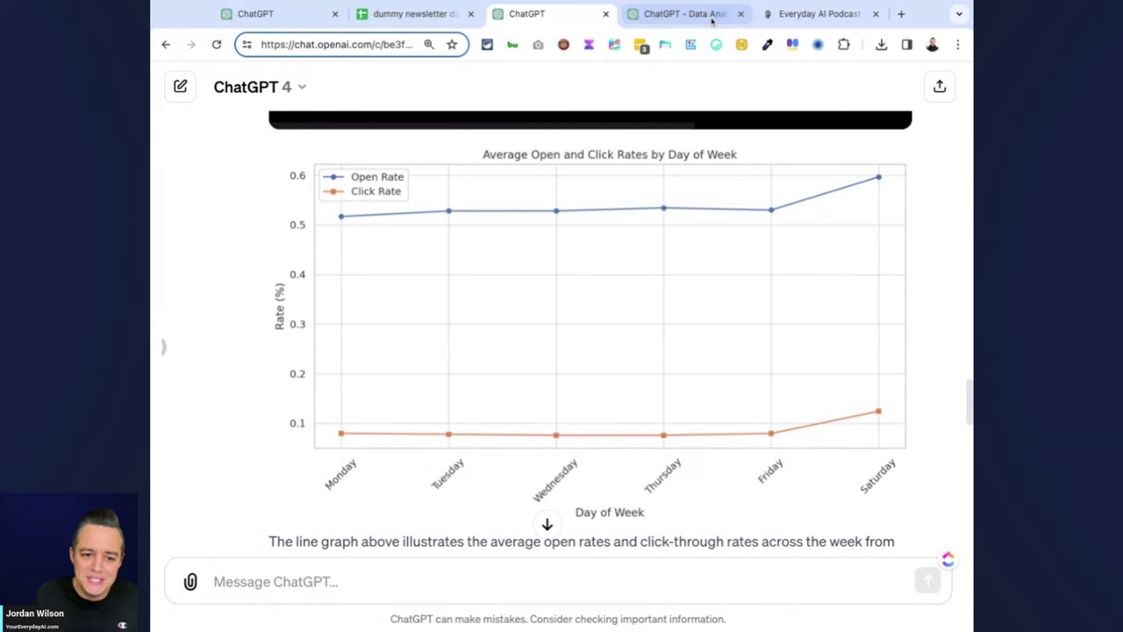
- Compare the Data Analyst and ChatGPT 4 open and click rate charts side by side
left_click(711, 22)
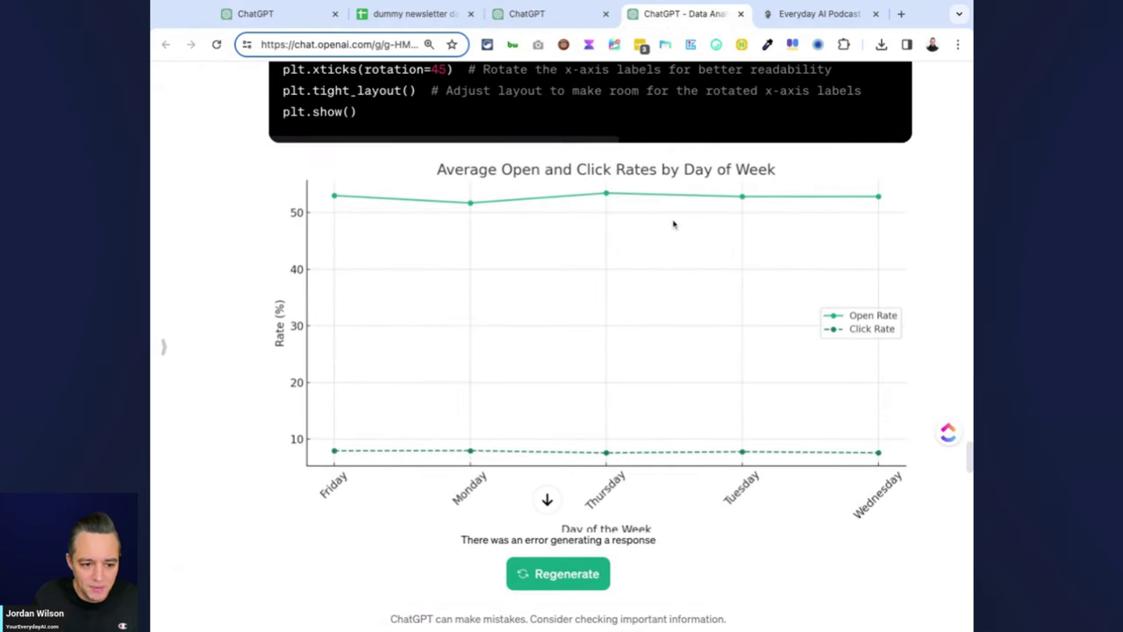
left_click(593, 16)
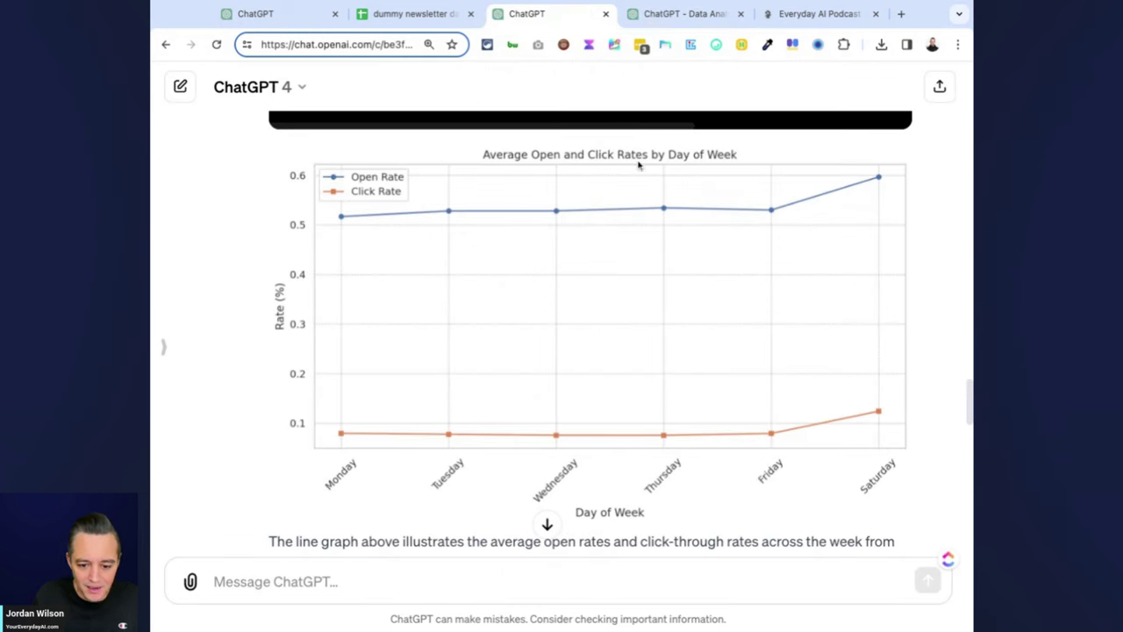
left_click(695, 20)
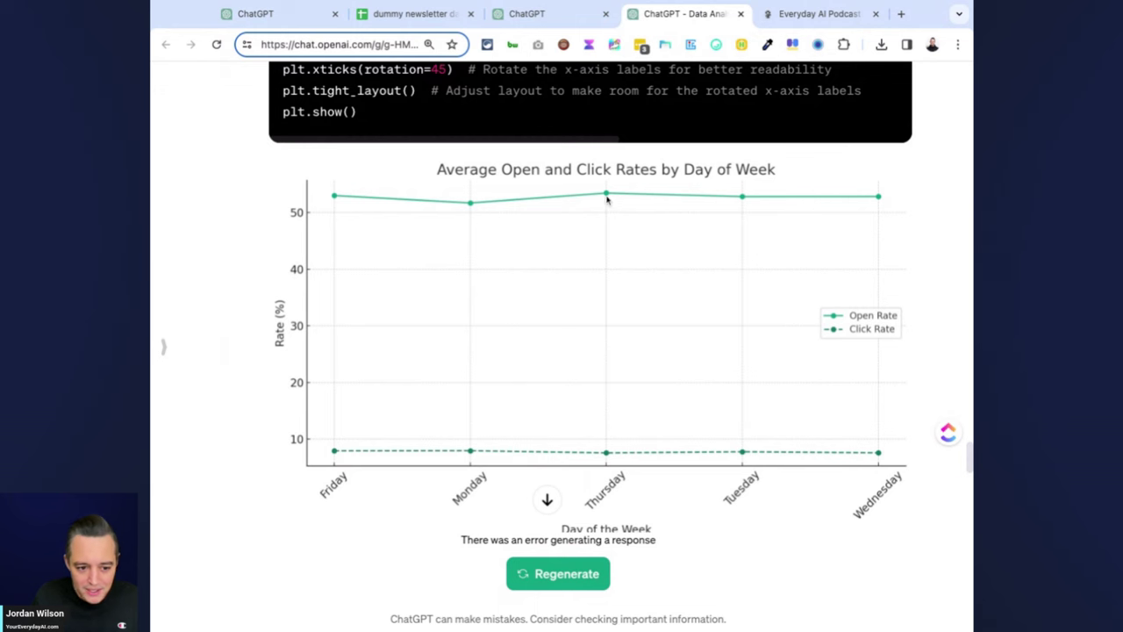
scroll(561, 252, "up", 1)
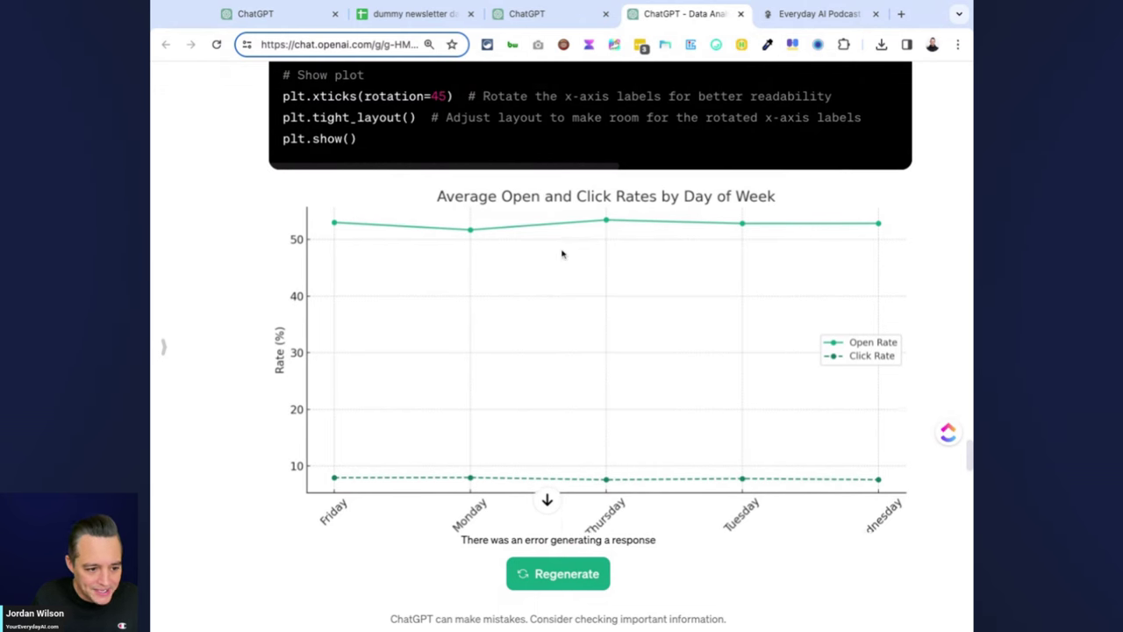
left_click(552, 15)
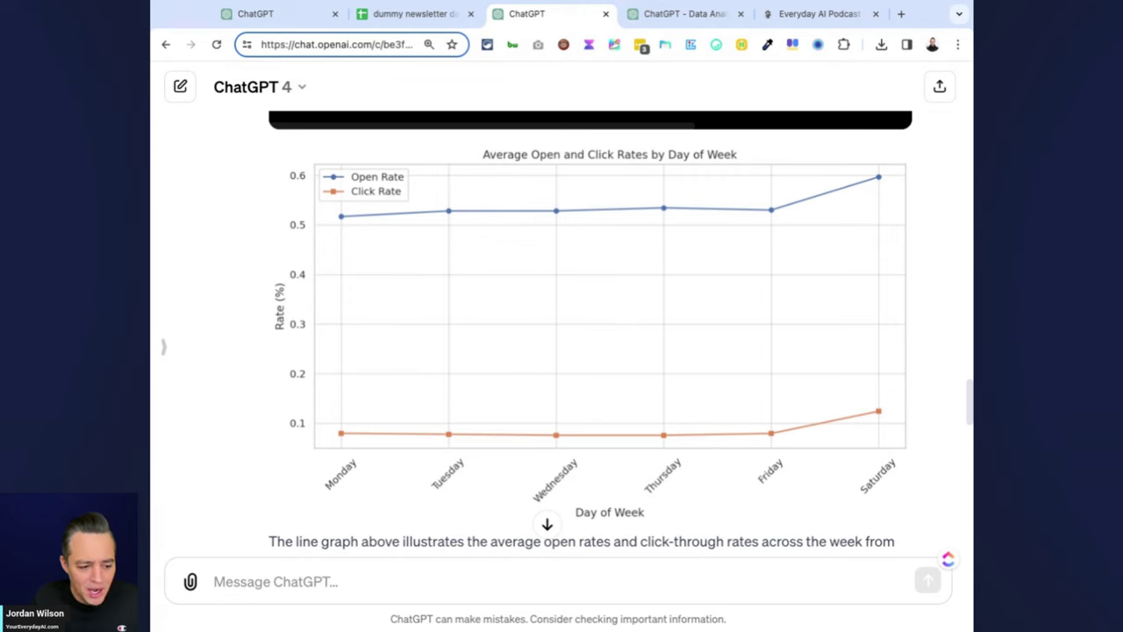
- Return to the Data Analyst chat and look through its ANOVA code
key("ctrl+Tab")
scroll(692, 249, "down", 4)
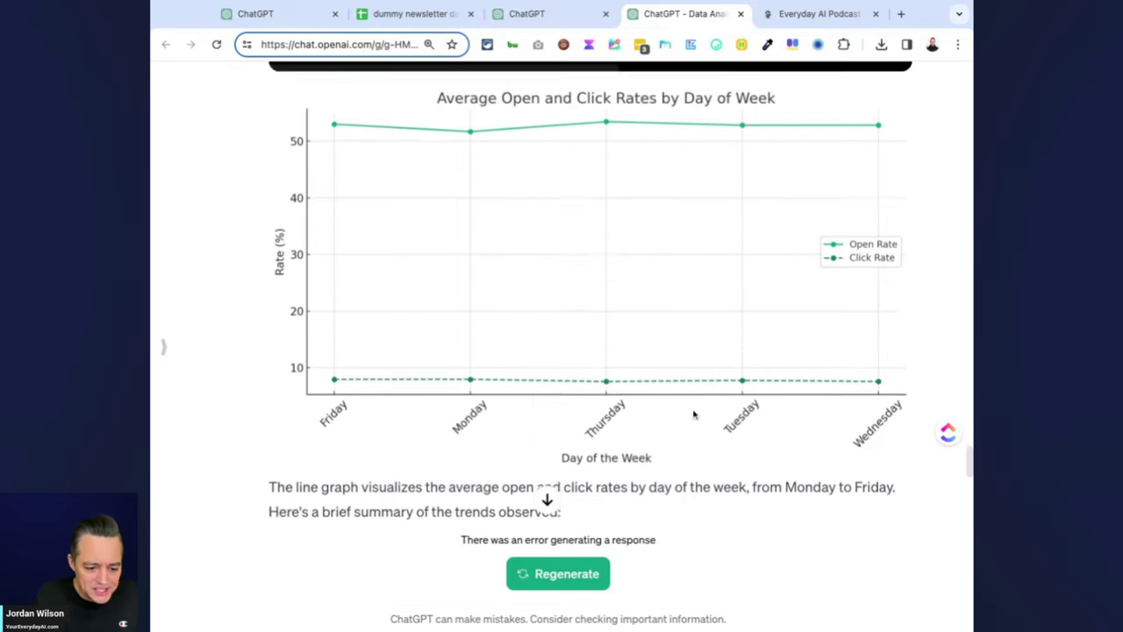
scroll(692, 414, "down", 4)
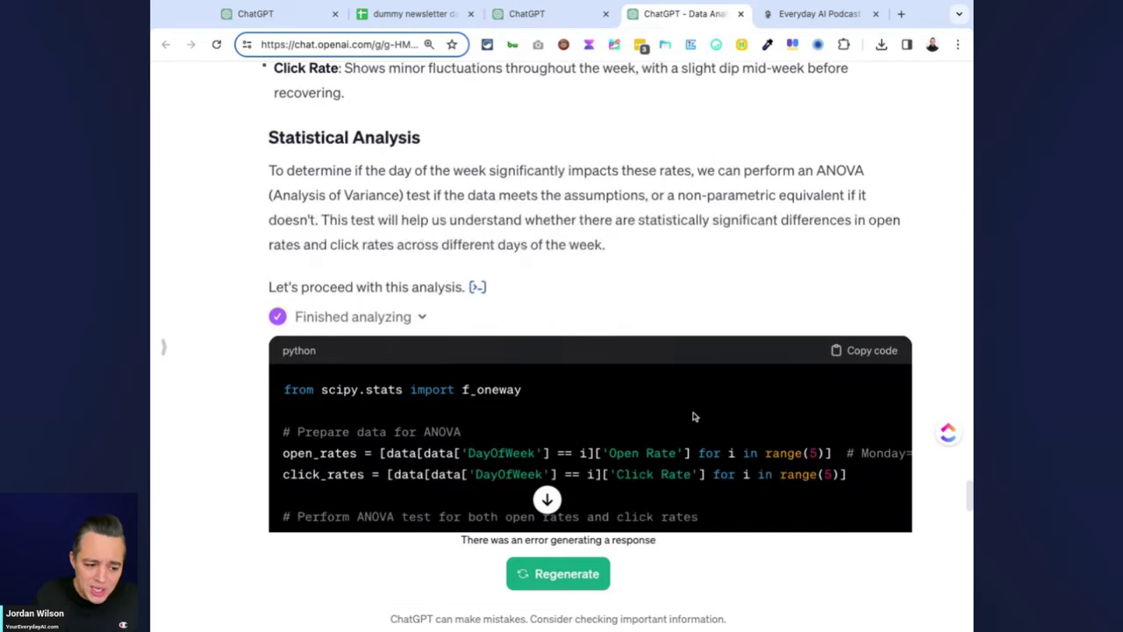
scroll(693, 417, "down", 1)
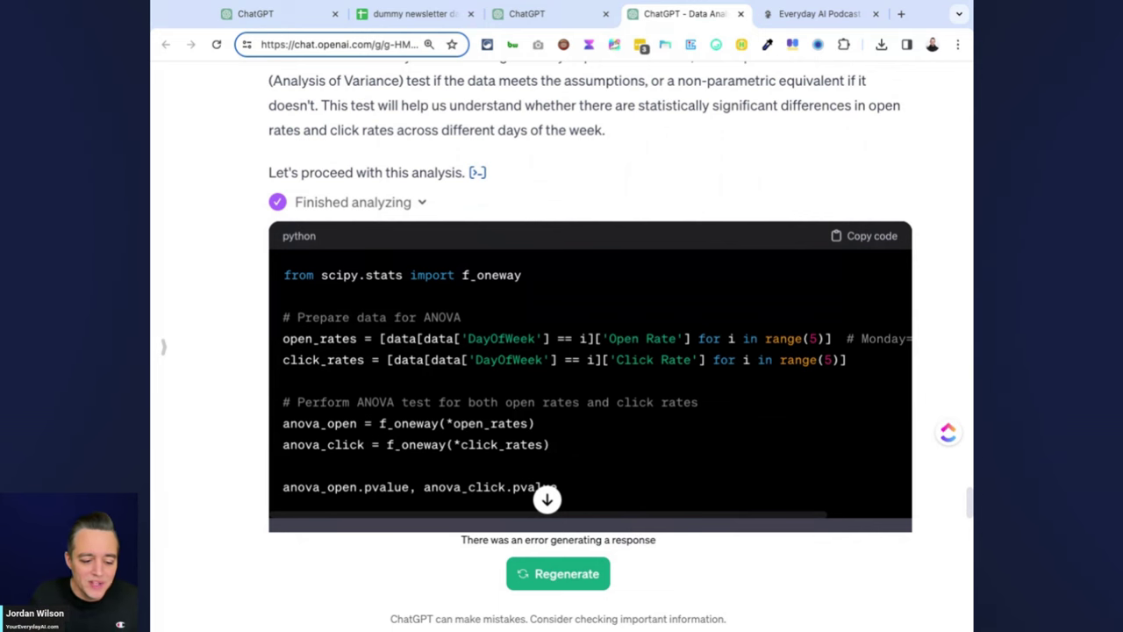
scroll(670, 518, "down", 4)
scroll(667, 519, "up", 2)
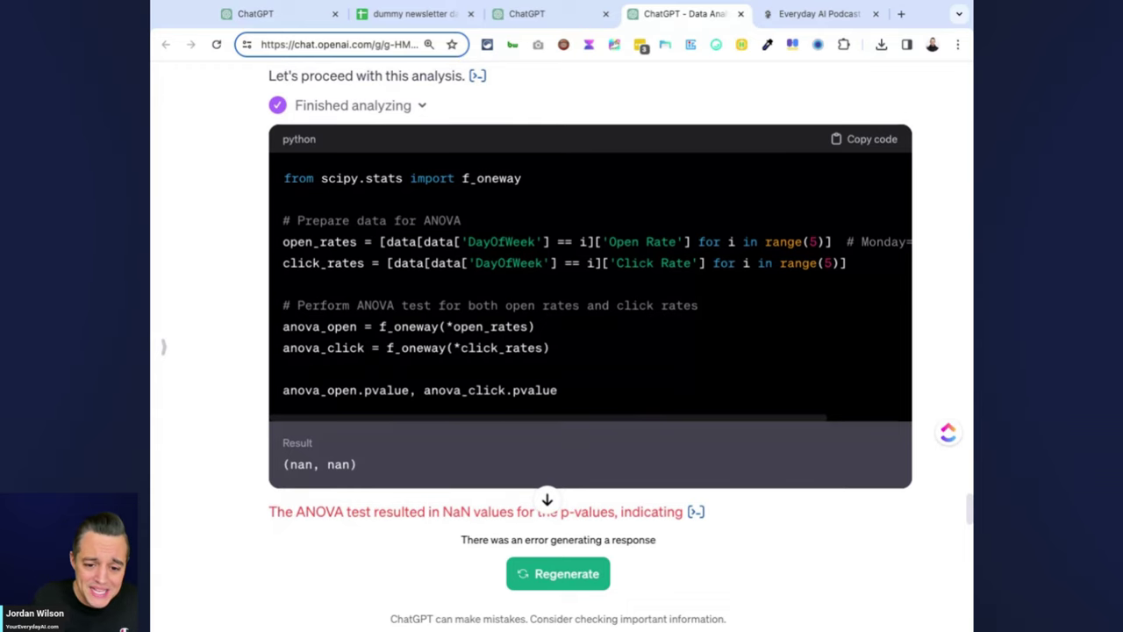
scroll(590, 299, "up", 20)
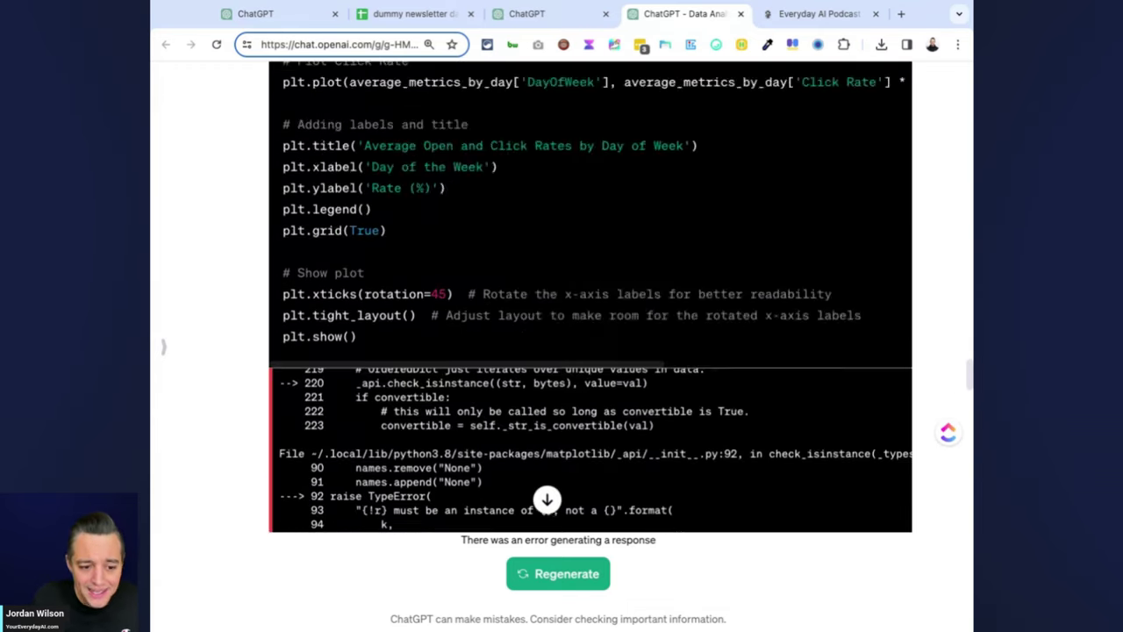
scroll(620, 249, "up", 20)
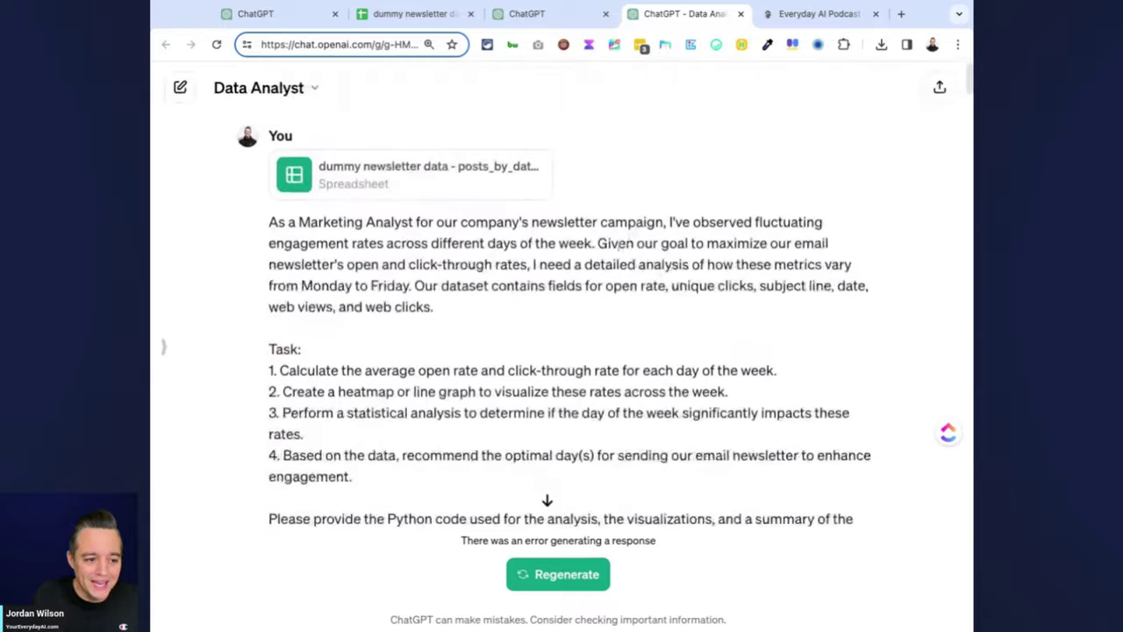
scroll(620, 248, "down", 2)
scroll(619, 248, "up", 2)
- Reopen the ChatGPT 4 chat and scroll back up to its dataset preview
left_click(527, 13)
scroll(591, 268, "up", 5)
scroll(591, 268, "up", 15)
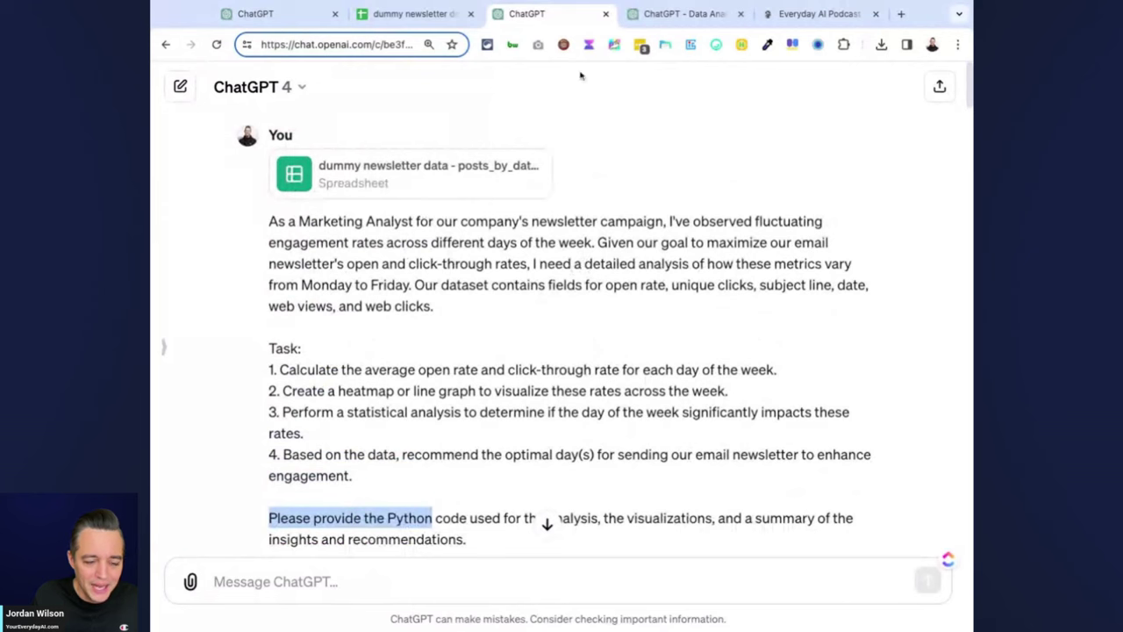
- Switch to the 'ChatGPT - Data Analyst' chat showing the same newsletter prompt and spreadsheet
left_click(669, 20)
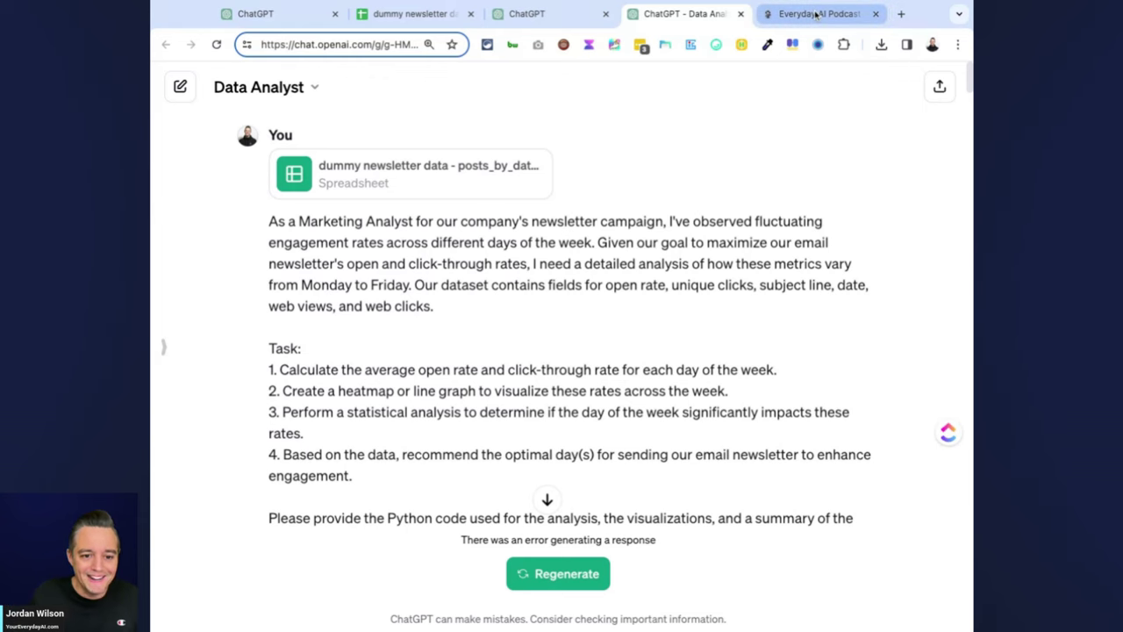
- Switch to the 'Everyday AI Podcast' website homepage with its newsletter signup
left_click(816, 14)
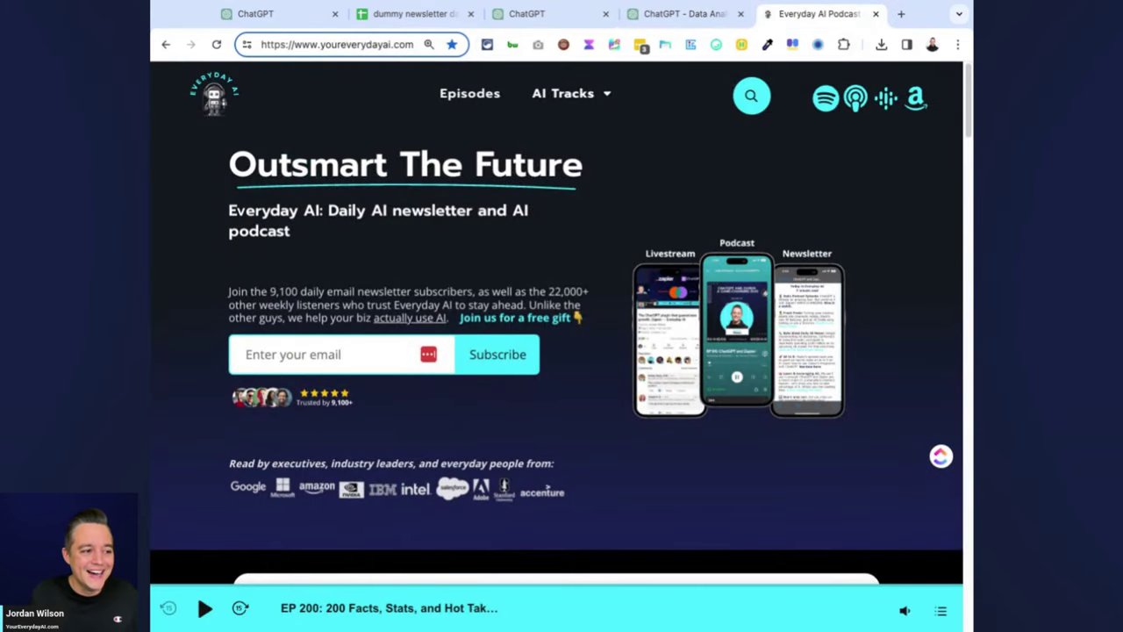